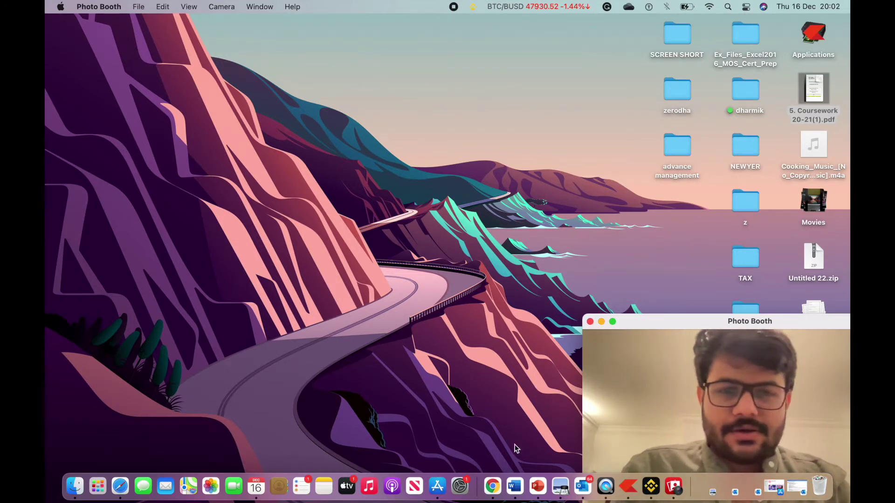
# Launch Google Chrome from the Dock to bring up its profile chooser.
pyautogui.click(497, 488)
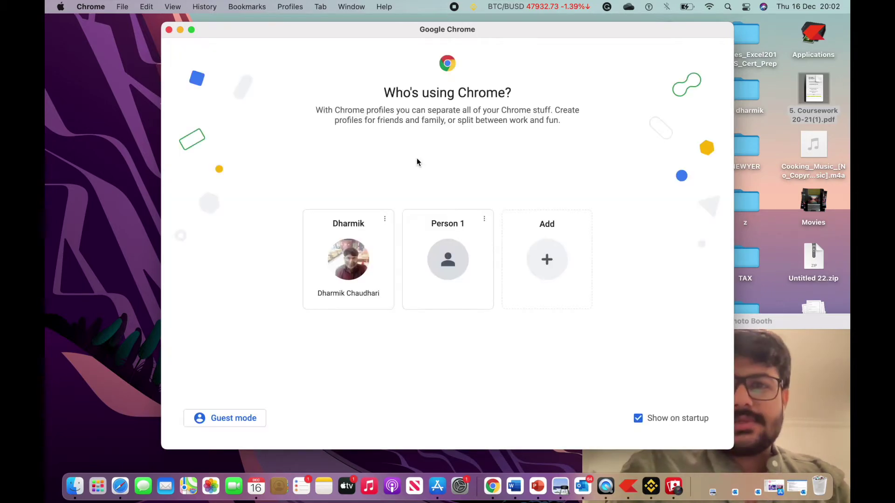
# Open a Chrome profile, search Google for 'passport seva uk', and dismiss the settings notice.
pyautogui.click(368, 221)
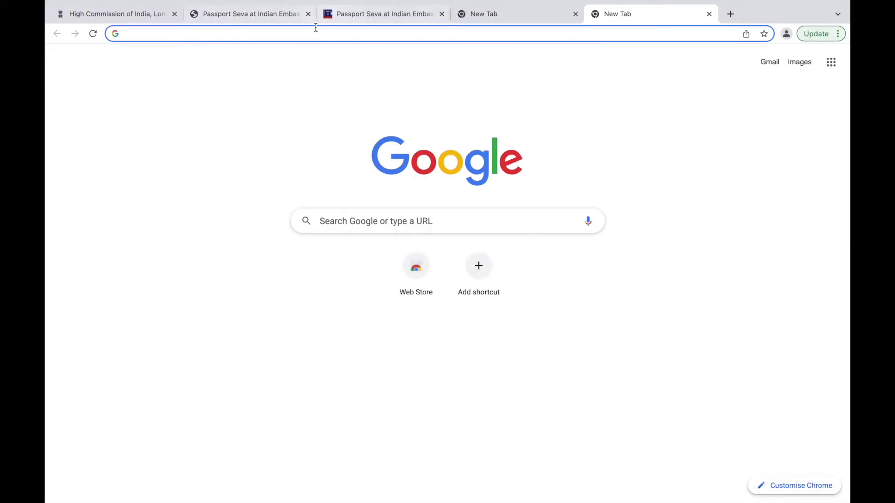
pyautogui.moveTo(323, 21)
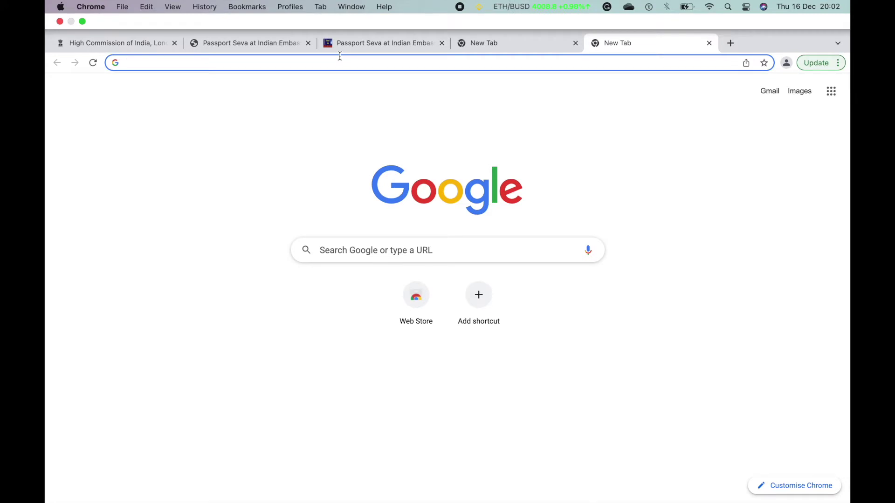
pyautogui.write('pass')
pyautogui.press('BackSpace')
pyautogui.write('p')
pyautogui.press('BackSpace')
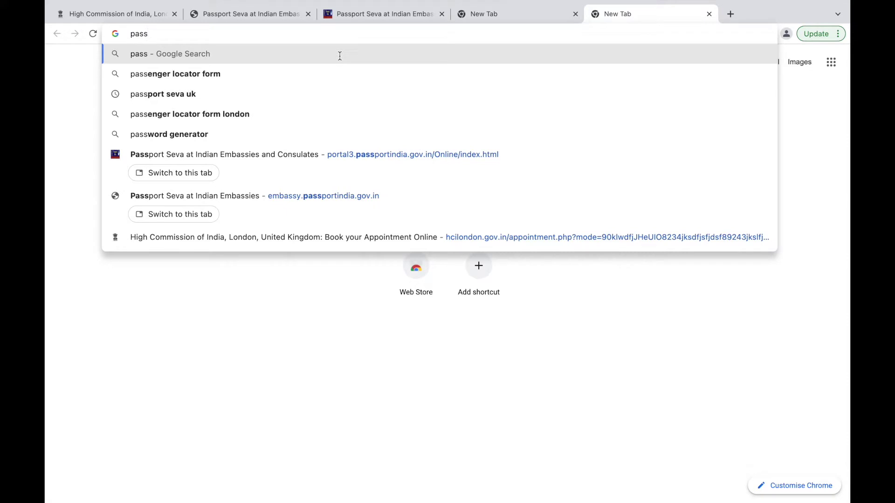
pyautogui.write('port sa')
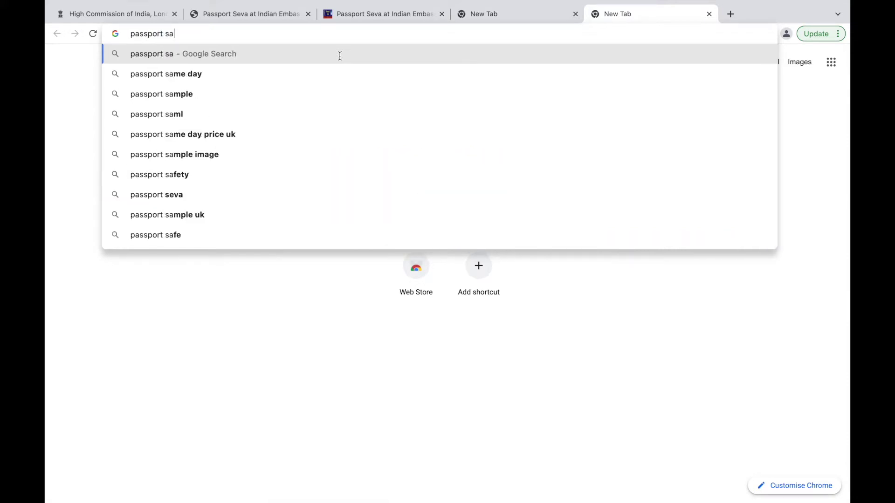
pyautogui.write('va')
pyautogui.click(165, 96)
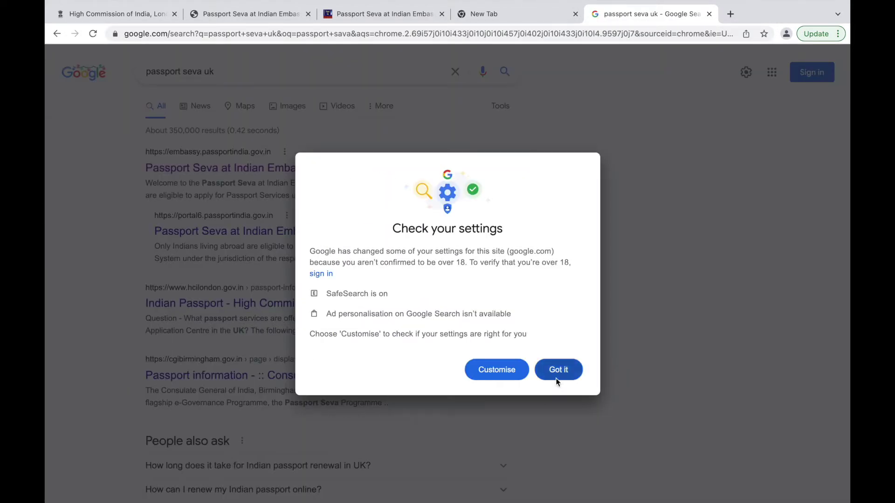
pyautogui.click(558, 370)
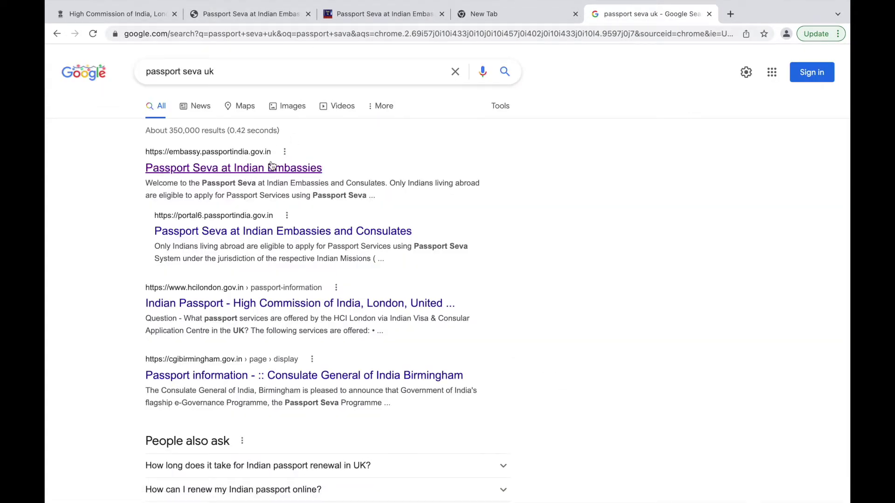
# Open the Passport Seva embassies site and close the MEA Smart Board popup.
pyautogui.click(272, 167)
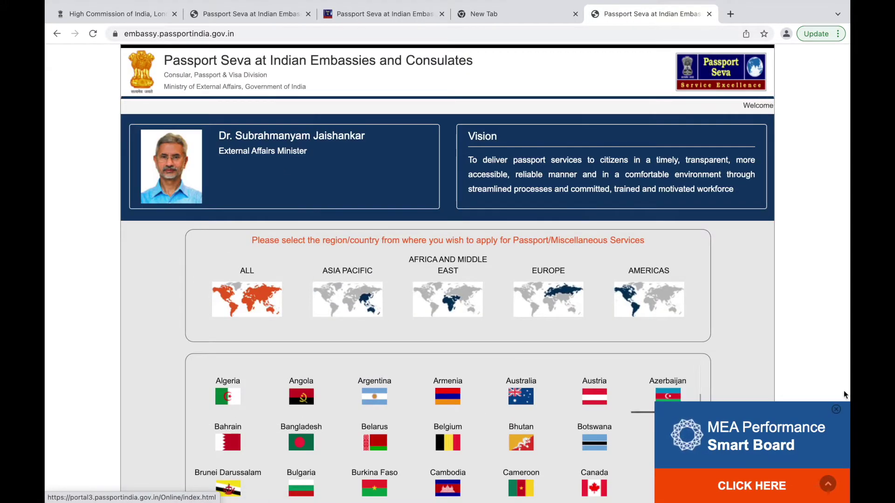
pyautogui.click(836, 409)
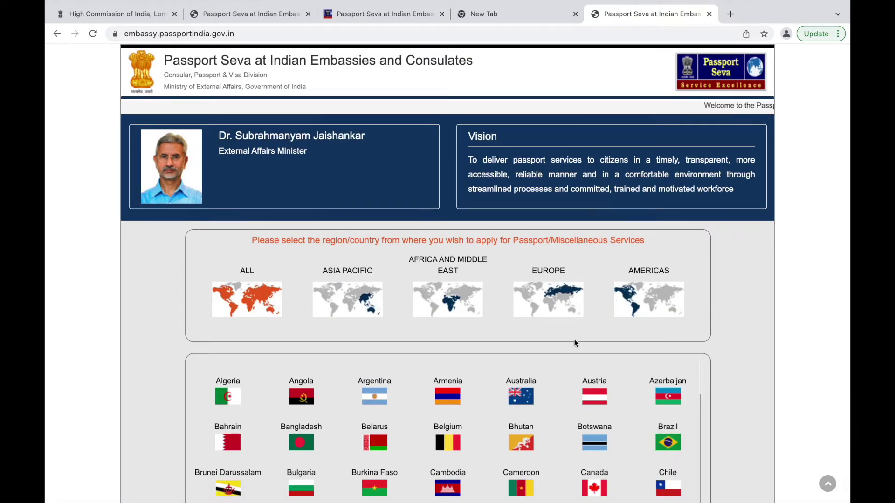
pyautogui.scroll(-5, 356, 320)
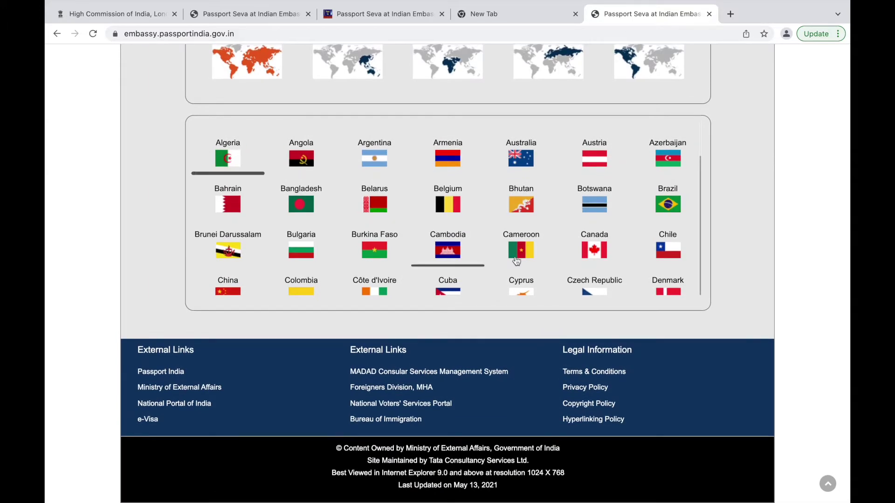
pyautogui.scroll(-14, 519, 270)
pyautogui.scroll(-5, 522, 275)
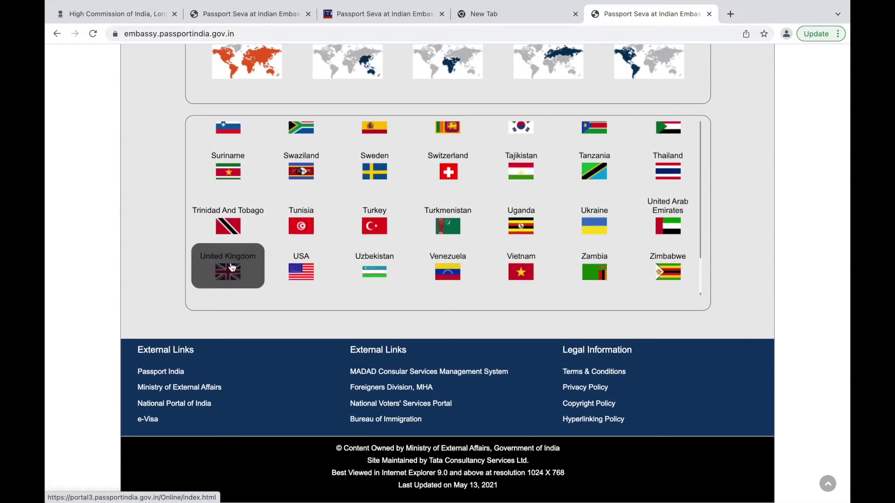
# Choose United Kingdom as the applying country and bring up the User Login form.
pyautogui.click(232, 266)
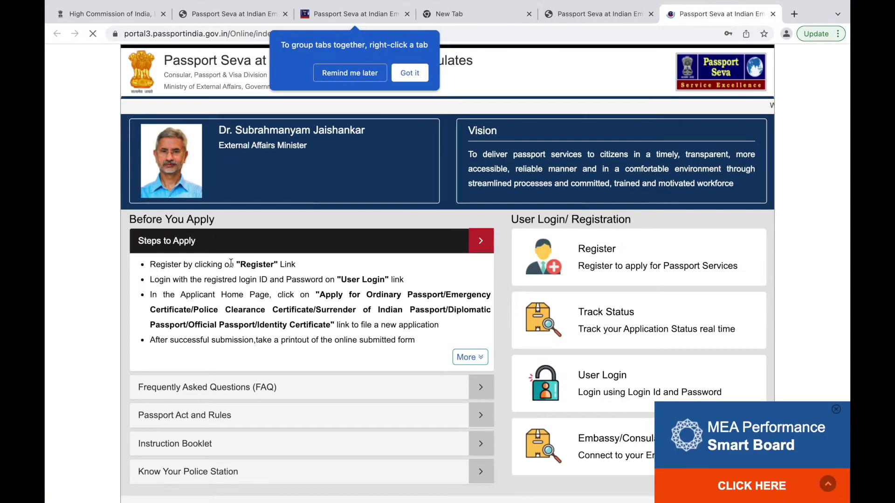
pyautogui.click(423, 70)
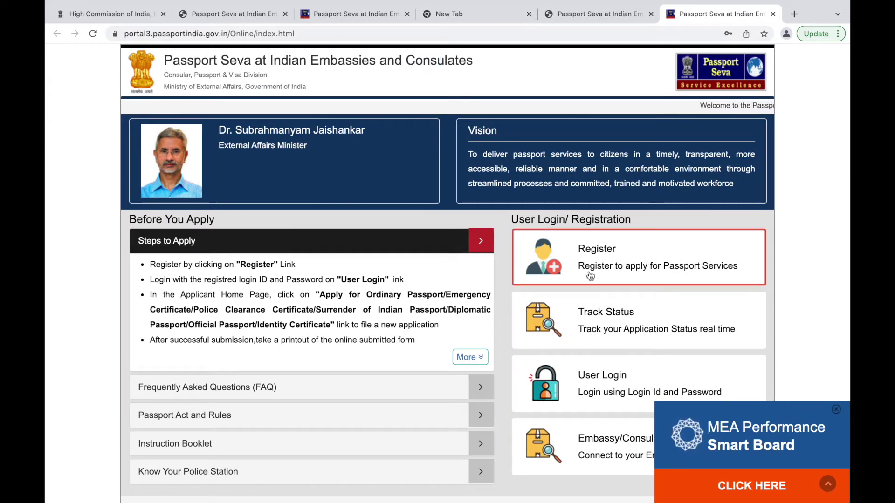
pyautogui.click(836, 410)
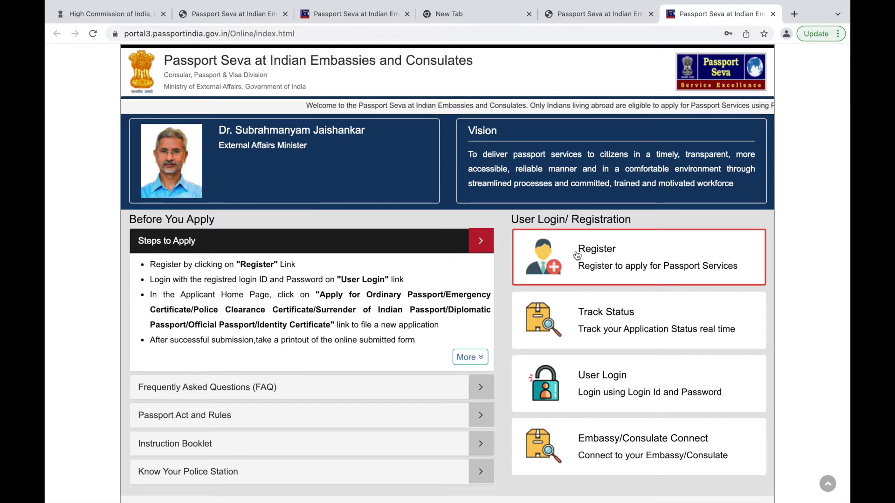
pyautogui.click(658, 377)
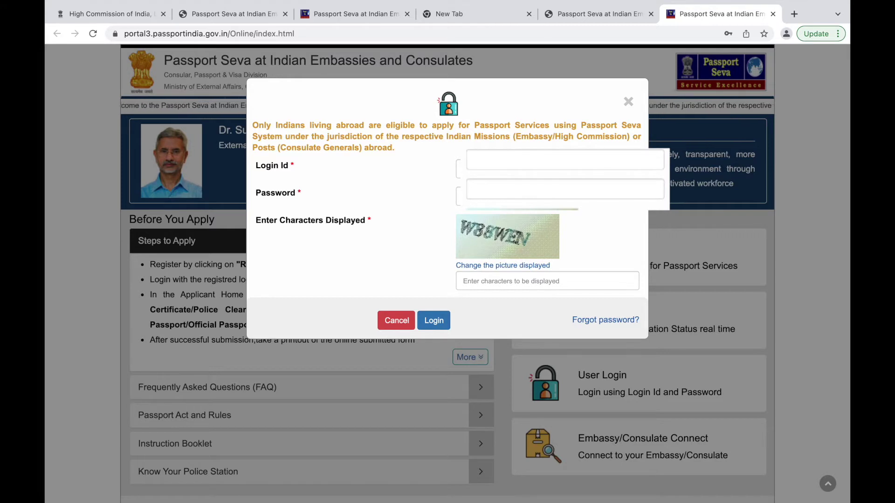
# Log in with the Login Id and the displayed captcha, saving the password in Chrome.
pyautogui.click(513, 169)
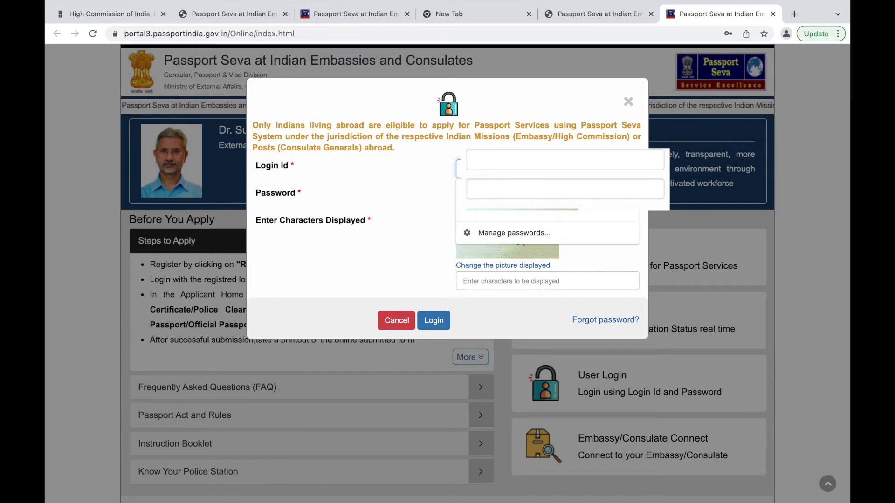
pyautogui.click(513, 280)
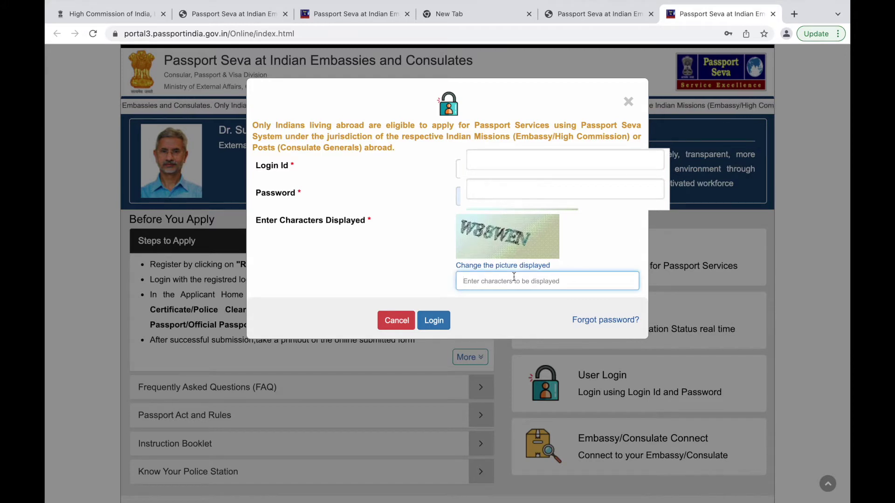
pyautogui.write('W8')
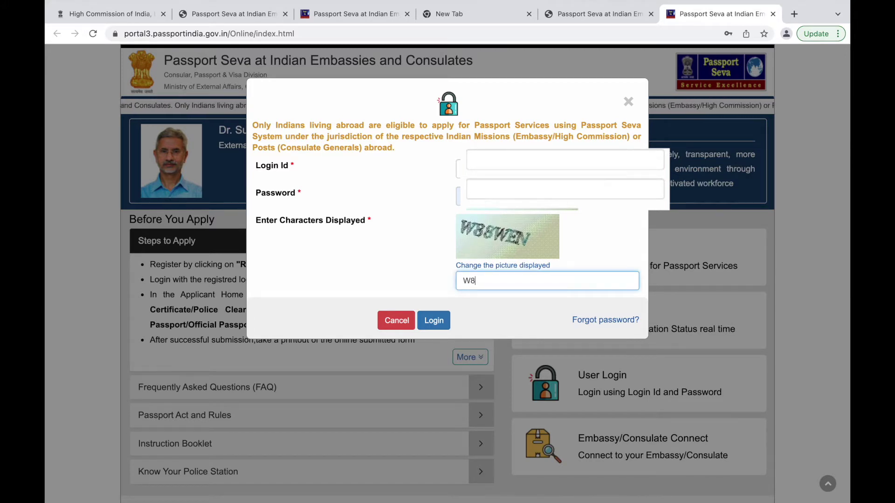
pyautogui.write('8W')
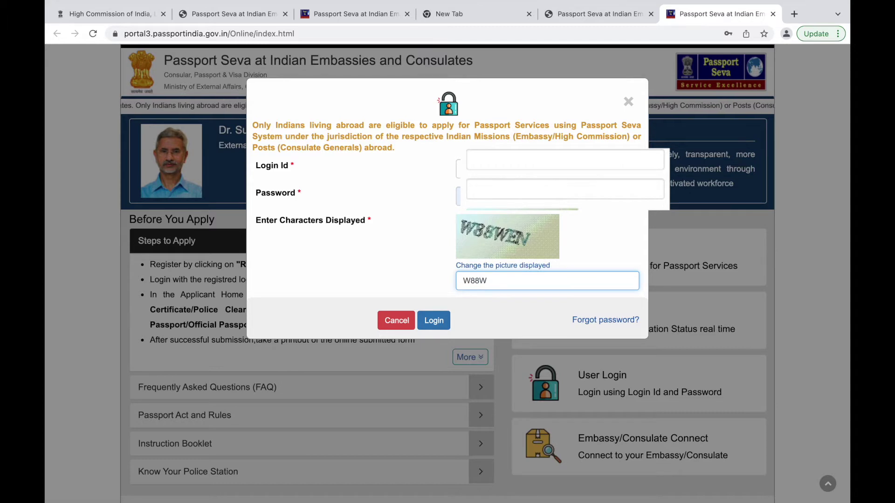
pyautogui.write('EN')
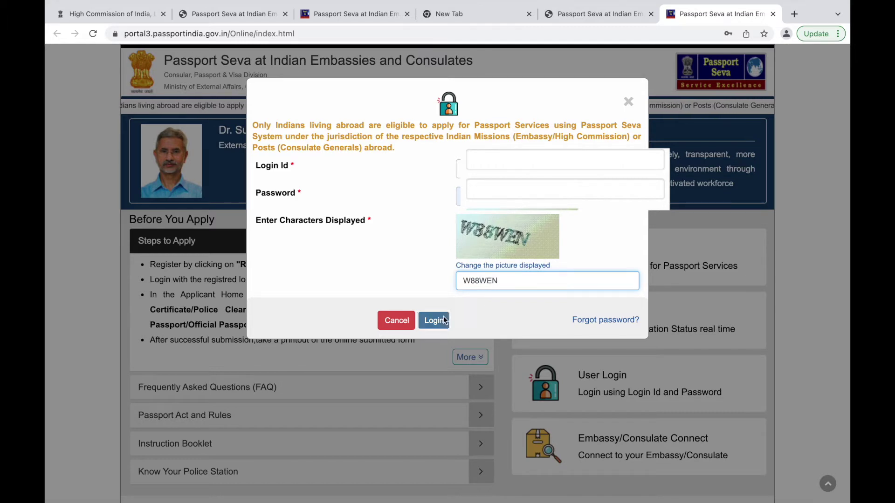
pyautogui.click(444, 316)
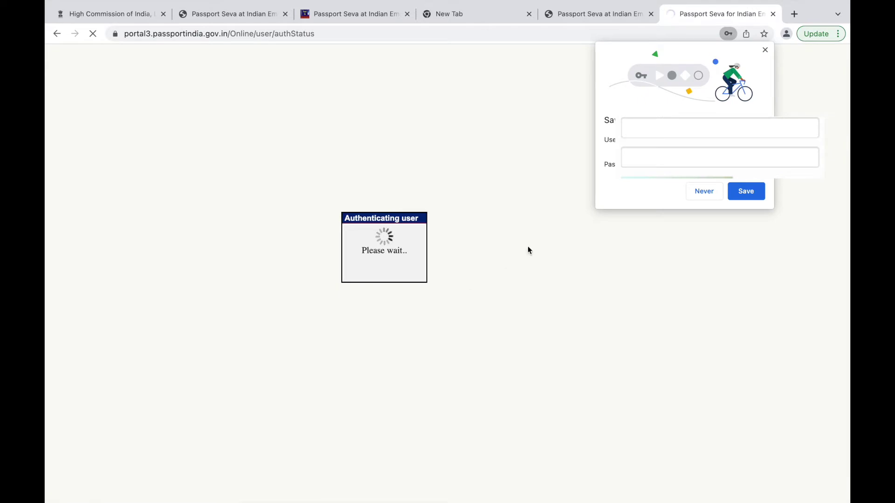
pyautogui.click(745, 190)
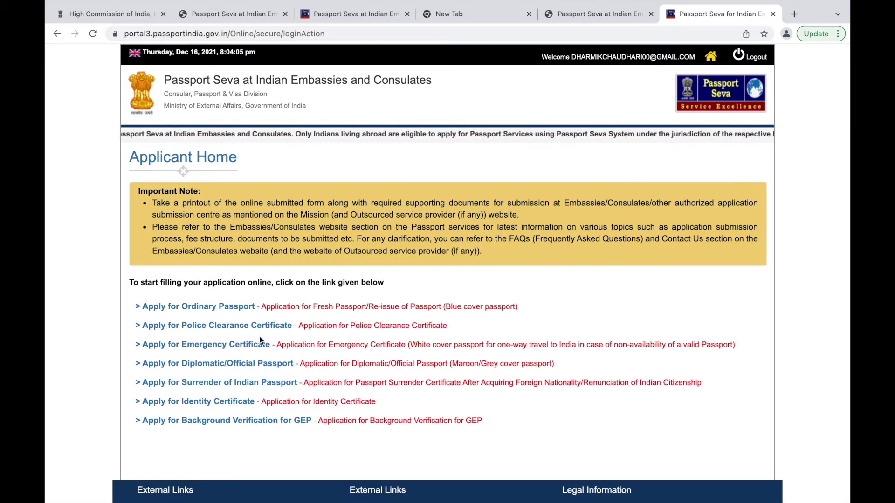
# Choose 'Apply for Police Clearance Certificate' on Applicant Home to load the PCC form.
pyautogui.moveTo(184, 347)
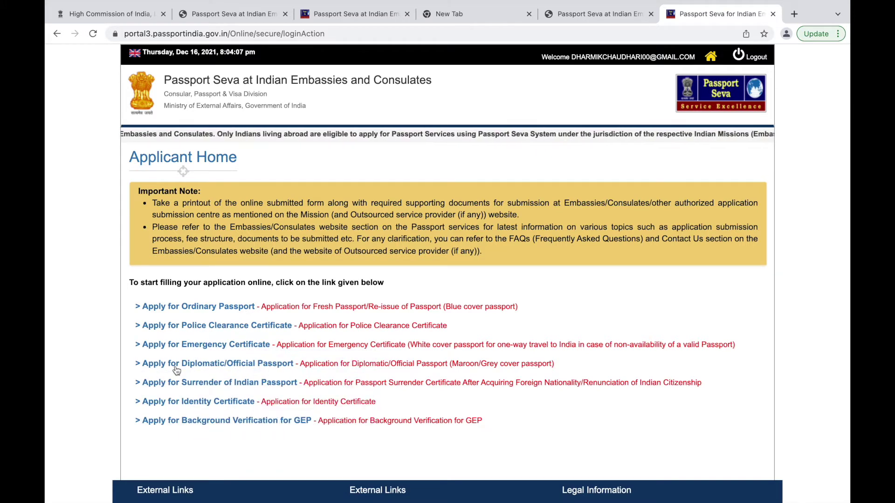
pyautogui.moveTo(220, 366)
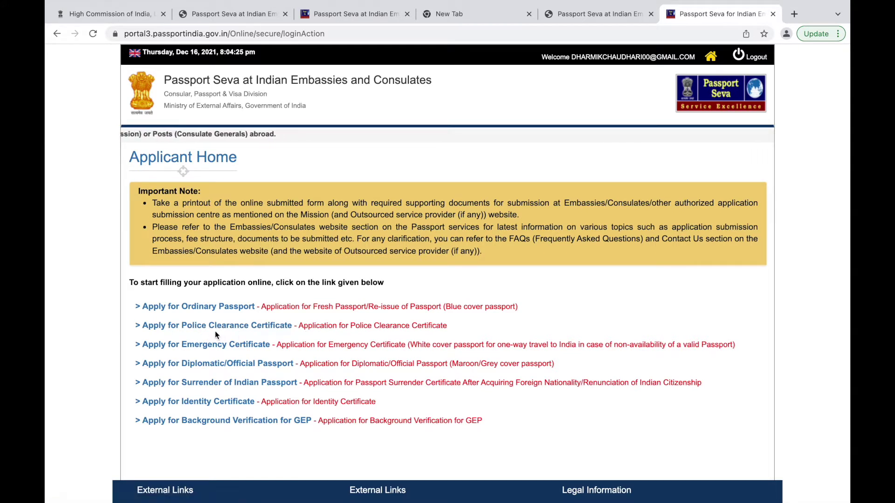
pyautogui.click(257, 333)
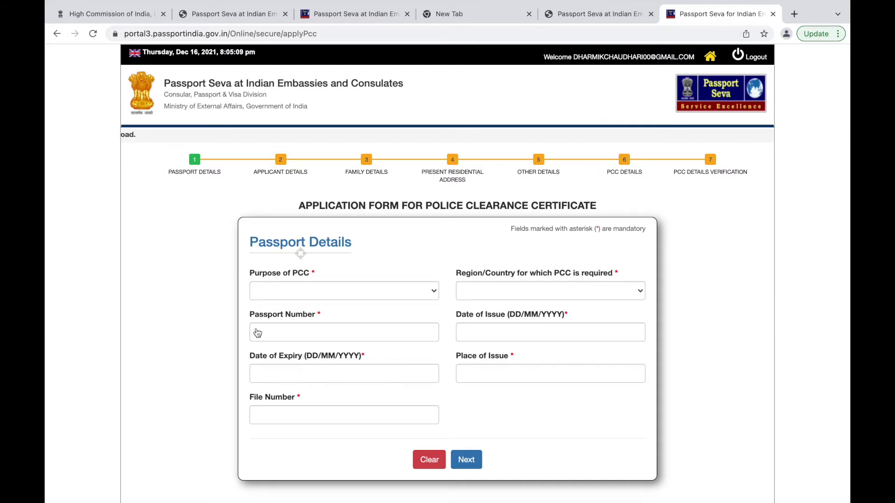
# Pick United Kingdom as Region/Country and Employment Visa/Work Permit as the PCC purpose.
pyautogui.click(436, 289)
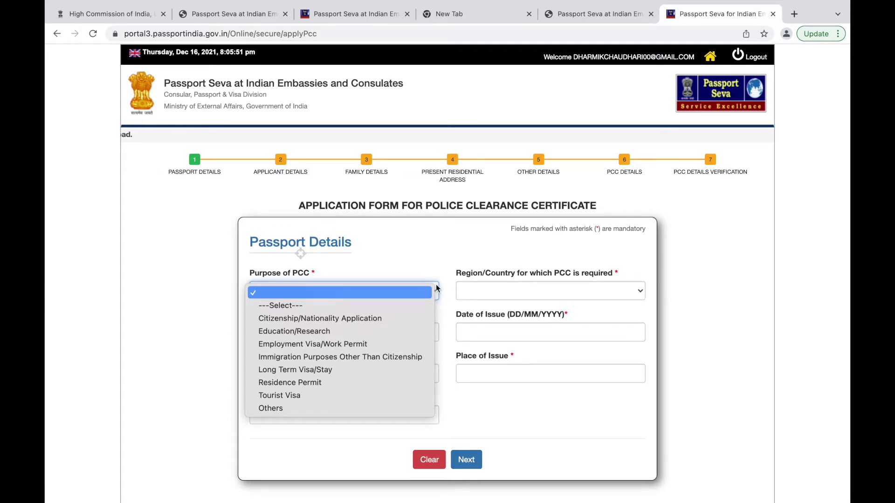
pyautogui.click(444, 304)
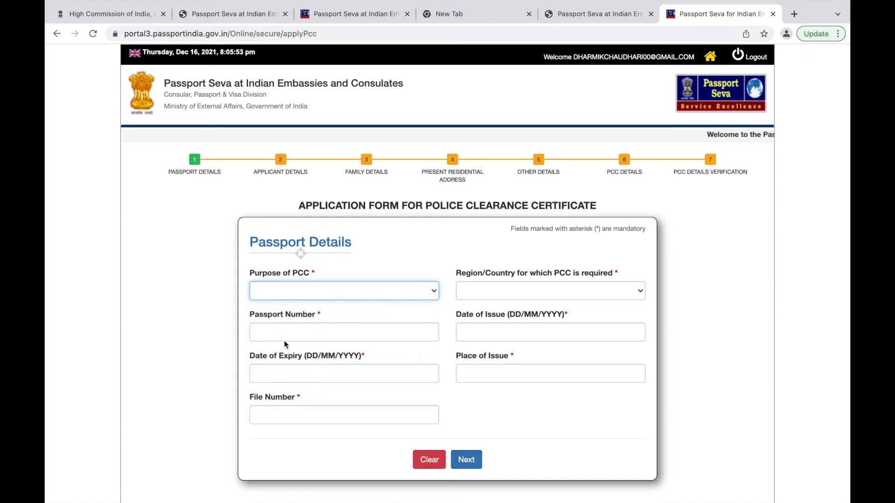
pyautogui.click(624, 293)
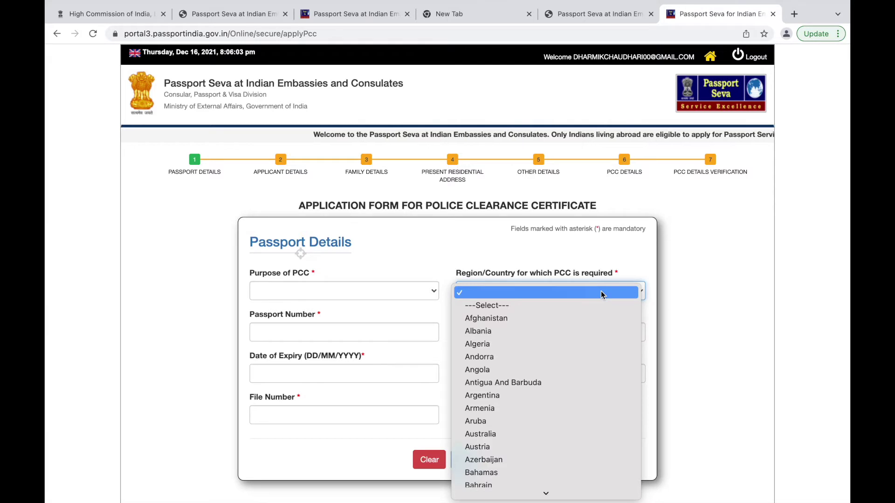
pyautogui.click(559, 266)
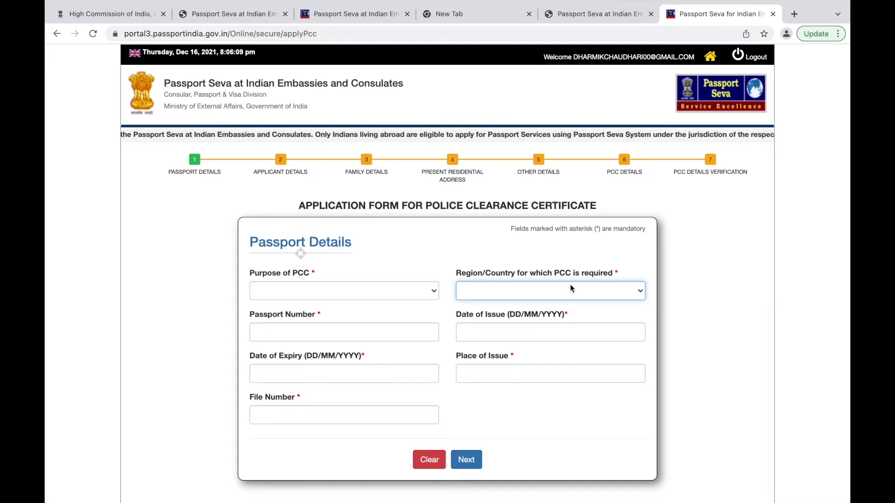
pyautogui.click(541, 295)
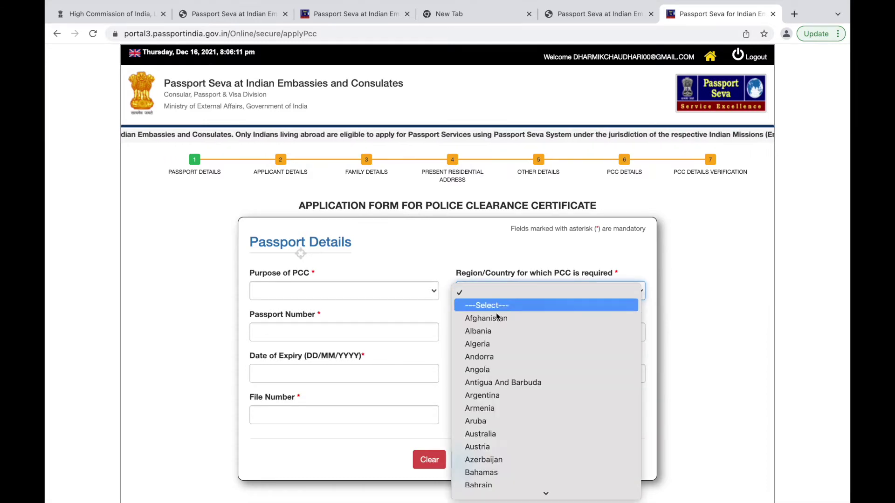
pyautogui.scroll(-10, 520, 399)
pyautogui.scroll(8, 520, 398)
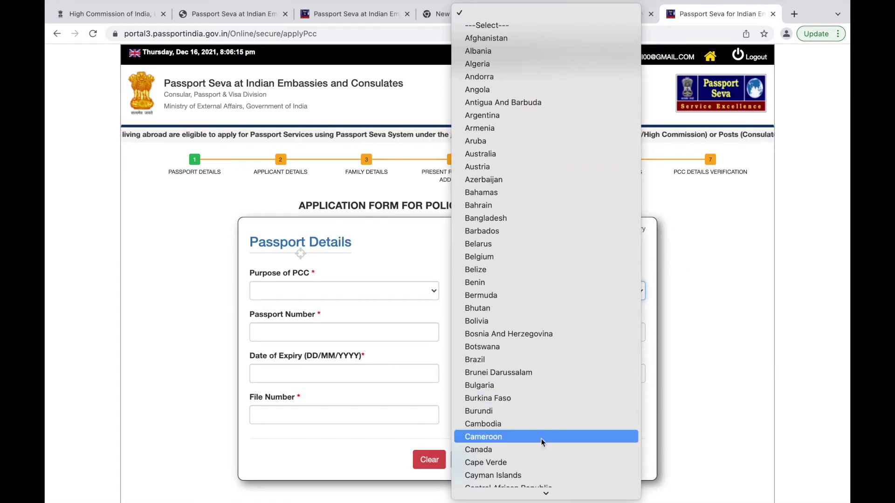
pyautogui.press('u')
pyautogui.press('z')
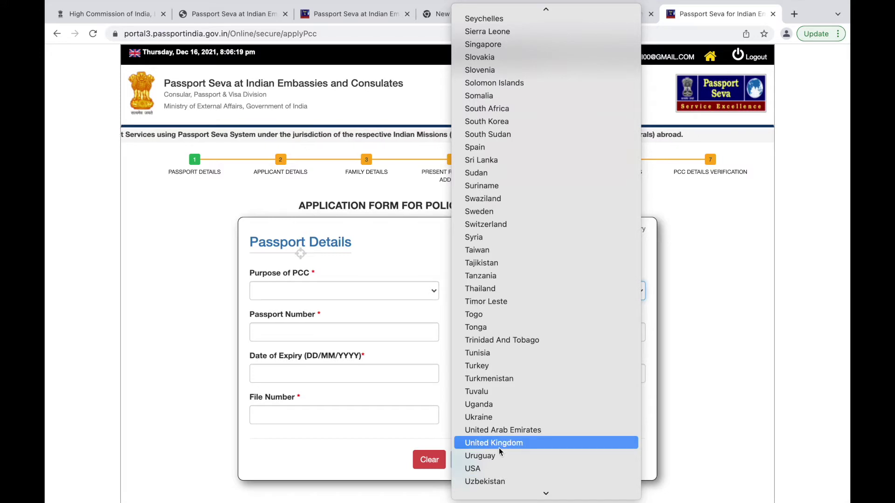
pyautogui.click(496, 445)
pyautogui.click(405, 294)
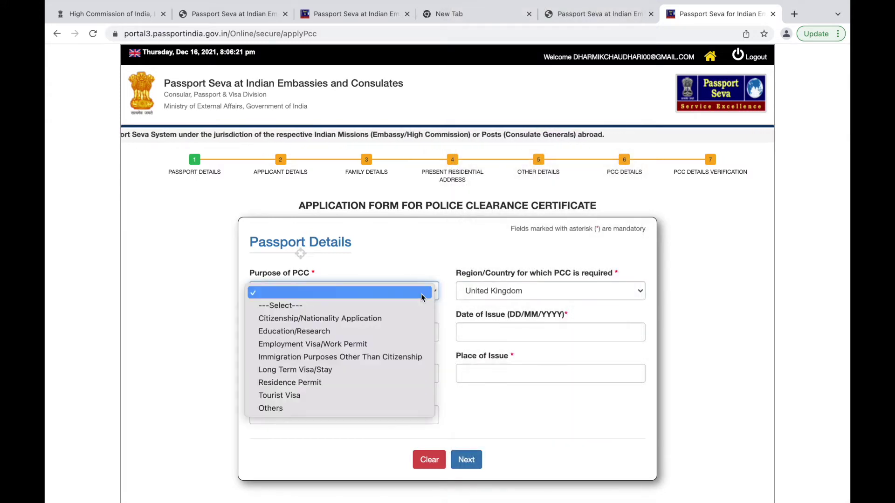
pyautogui.click(358, 347)
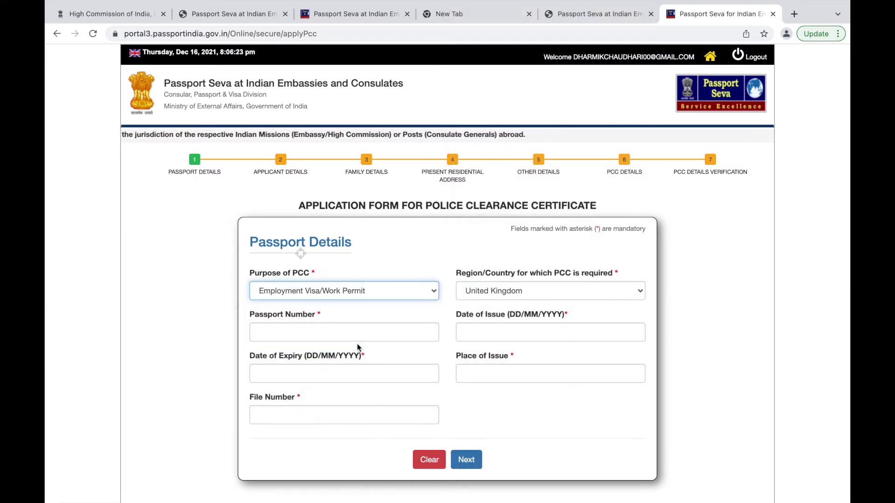
# Enter the passport number, replacing an invalid first attempt.
pyautogui.click(354, 333)
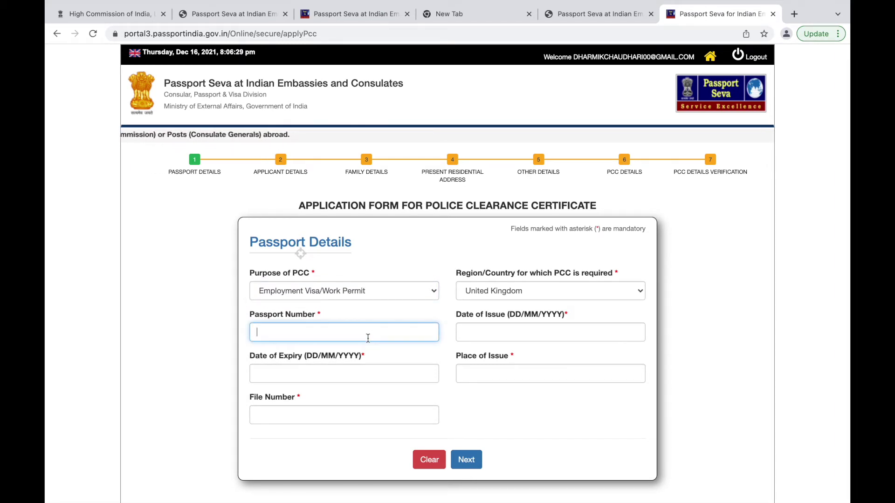
pyautogui.write('KVJFVDJ;')
pyautogui.press('BackSpace')
pyautogui.press('BackSpace')
pyautogui.press('BackSpace')
pyautogui.press('BackSpace')
pyautogui.press('BackSpace')
pyautogui.press('BackSpace')
pyautogui.press('BackSpace')
pyautogui.press('BackSpace')
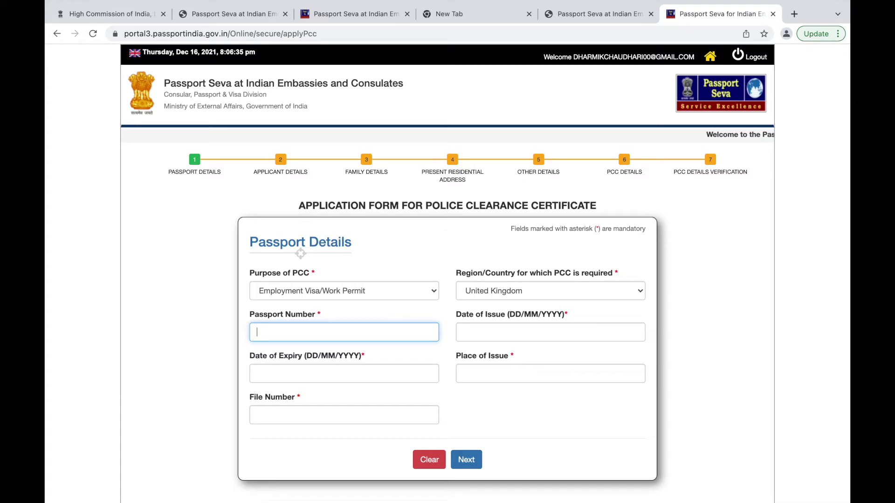
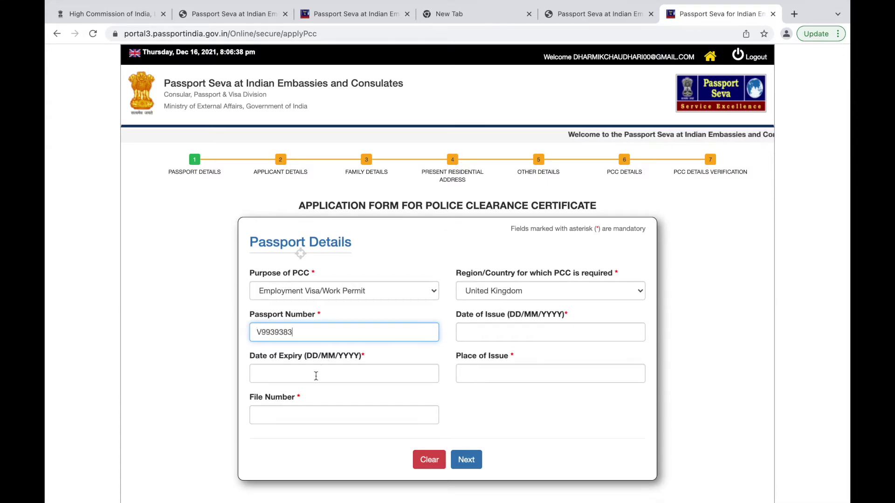
# Set the expiry date to 31/12/2021 and the issue date to 01/12/2021.
pyautogui.click(316, 376)
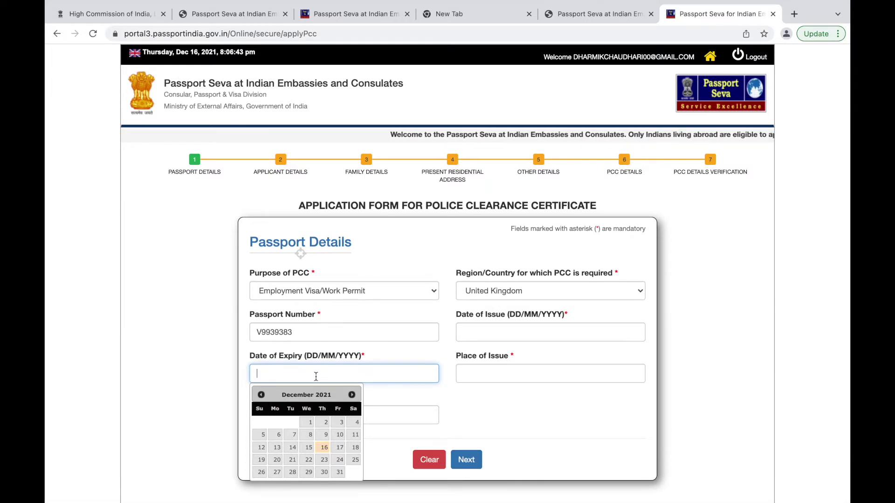
pyautogui.click(339, 472)
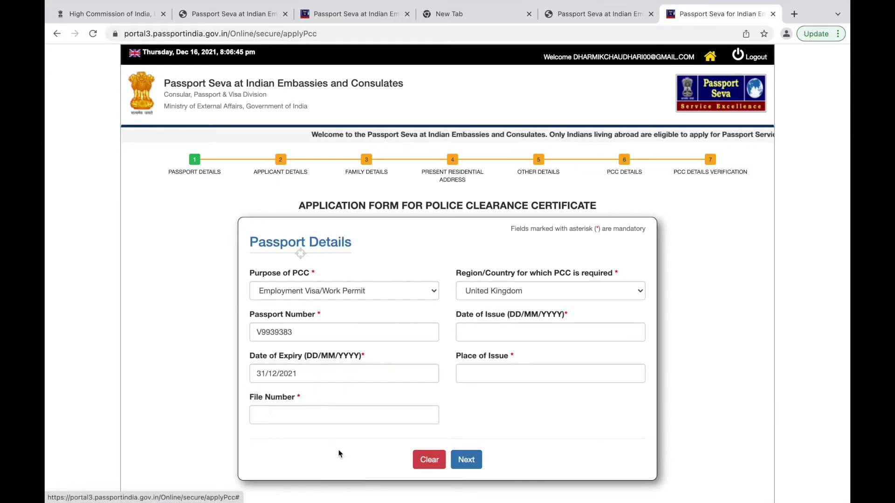
pyautogui.click(484, 331)
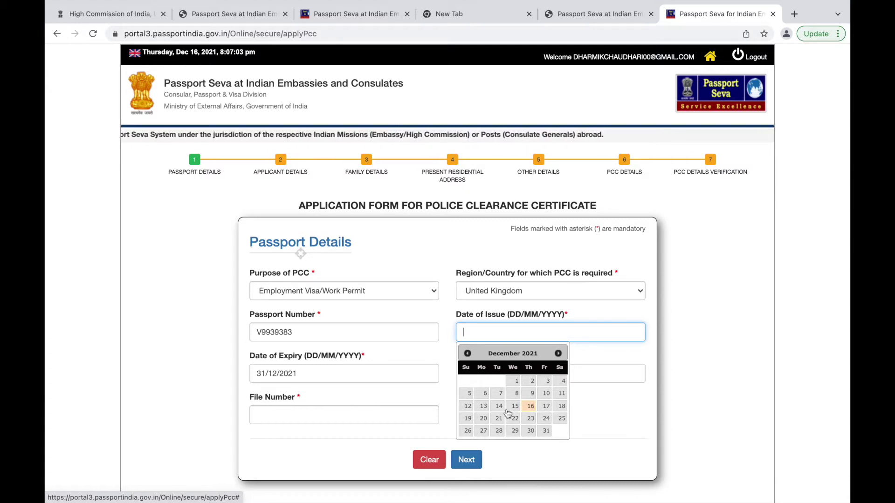
pyautogui.click(518, 383)
# Fill in the place of issue and the file number.
pyautogui.click(471, 367)
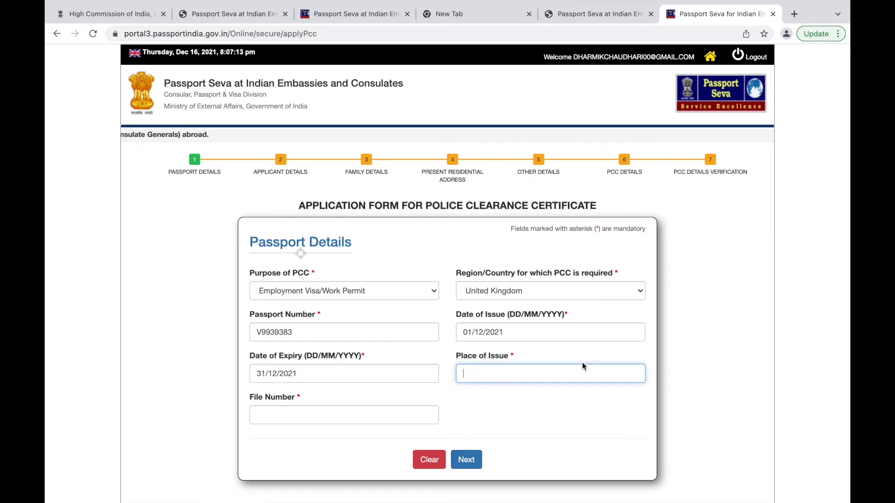
pyautogui.write('XJHDFAUGDJGJQ')
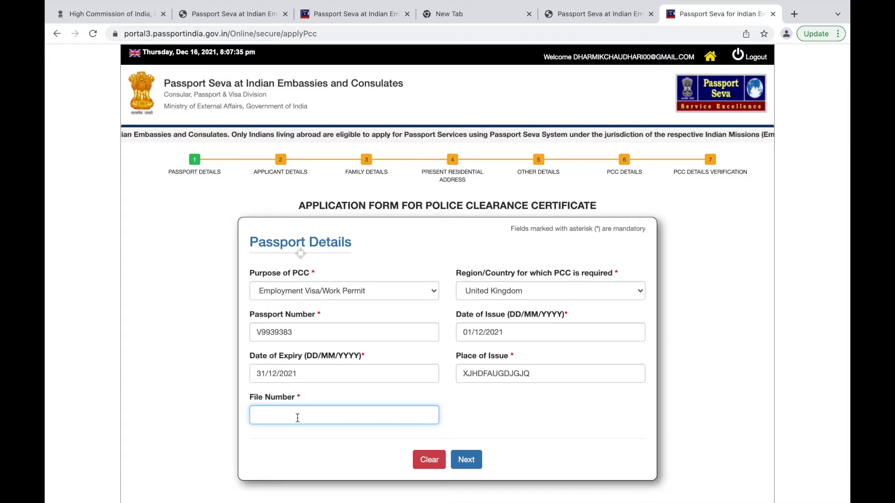
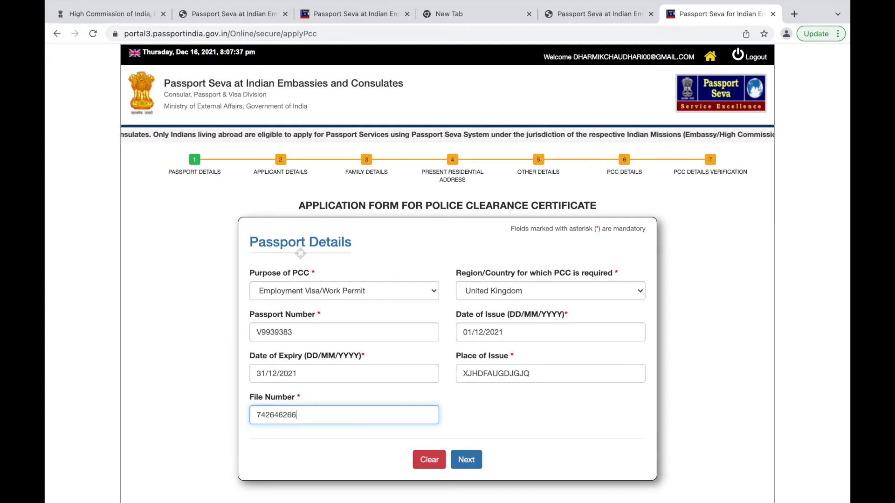
# Go to the Applicant Details step and enter the applicant's given name.
pyautogui.click(470, 460)
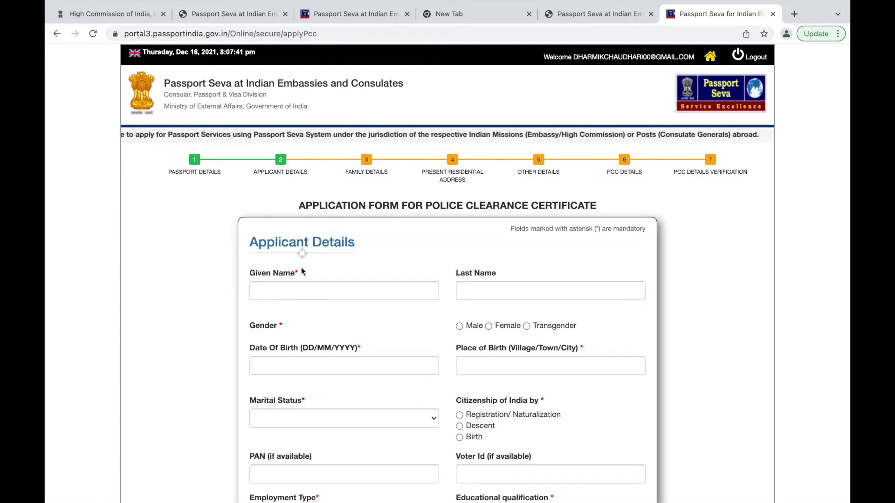
pyautogui.scroll(-1, 391, 278)
pyautogui.scroll(-2, 391, 278)
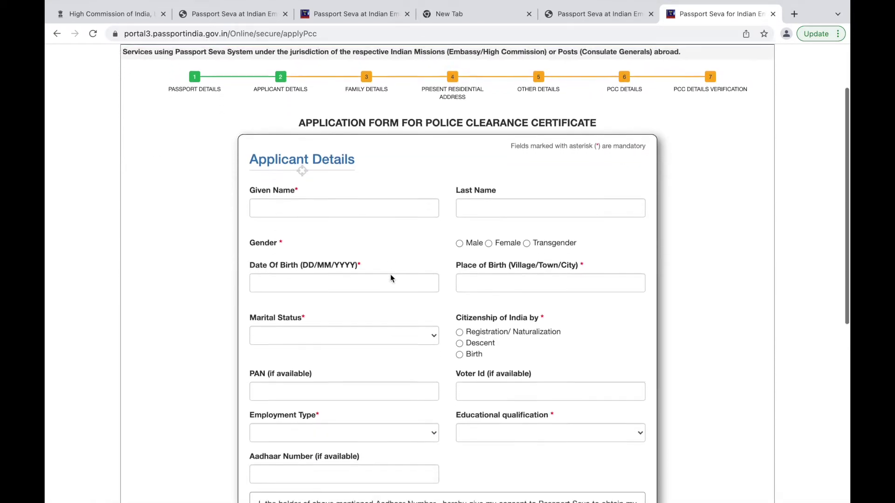
pyautogui.click(301, 194)
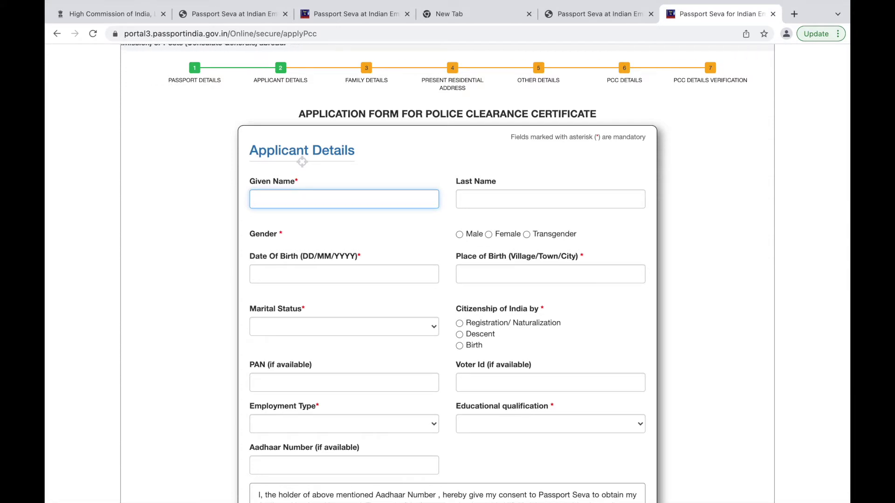
pyautogui.write('H')
pyautogui.press('BackSpace')
pyautogui.write('DAH')
pyautogui.press('BackSpace')
pyautogui.press('BackSpace')
pyautogui.press('BackSpace')
pyautogui.write('DHARMIK')
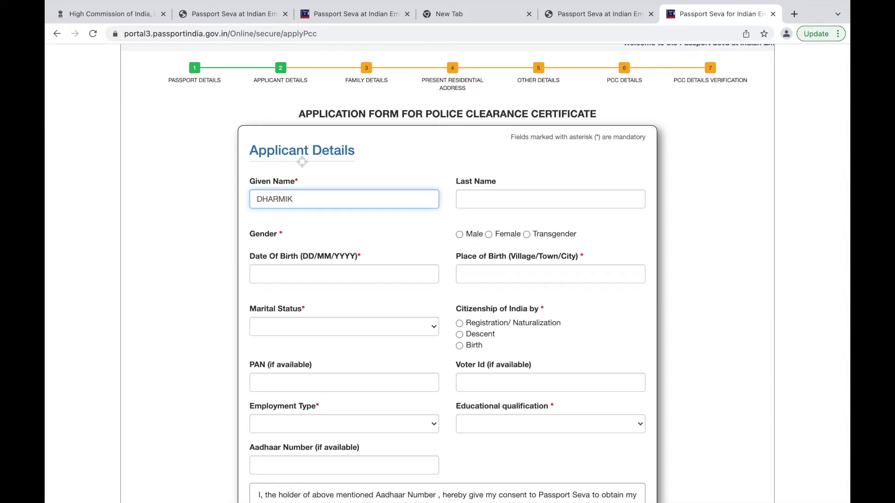
pyautogui.press('BackSpace')
pyautogui.press('BackSpace')
pyautogui.press('BackSpace')
pyautogui.press('BackSpace')
pyautogui.press('BackSpace')
pyautogui.press('BackSpace')
pyautogui.press('BackSpace')
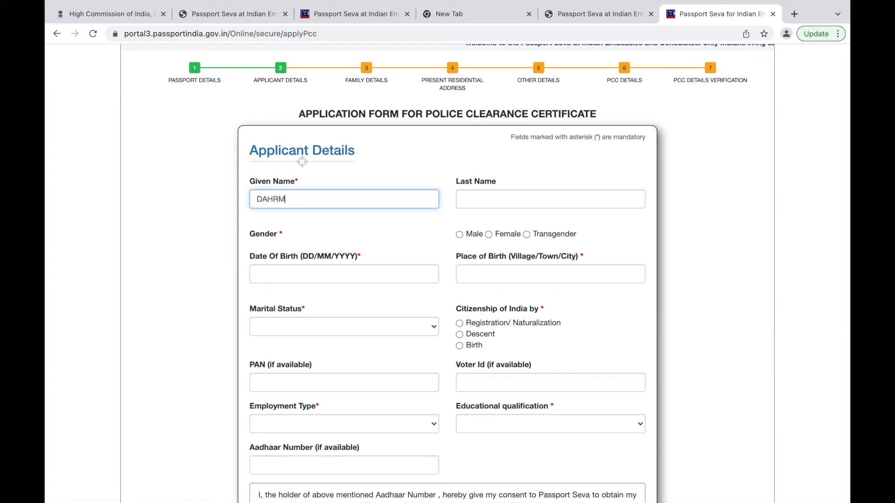
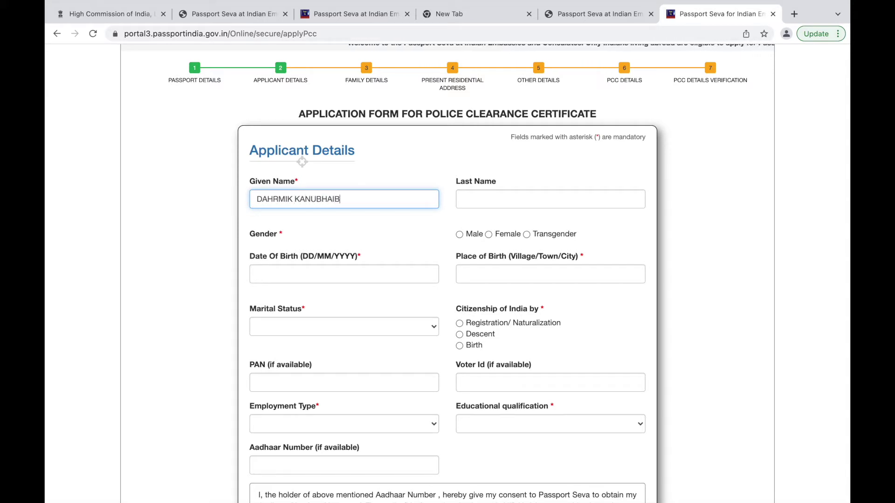
pyautogui.press('Tab')
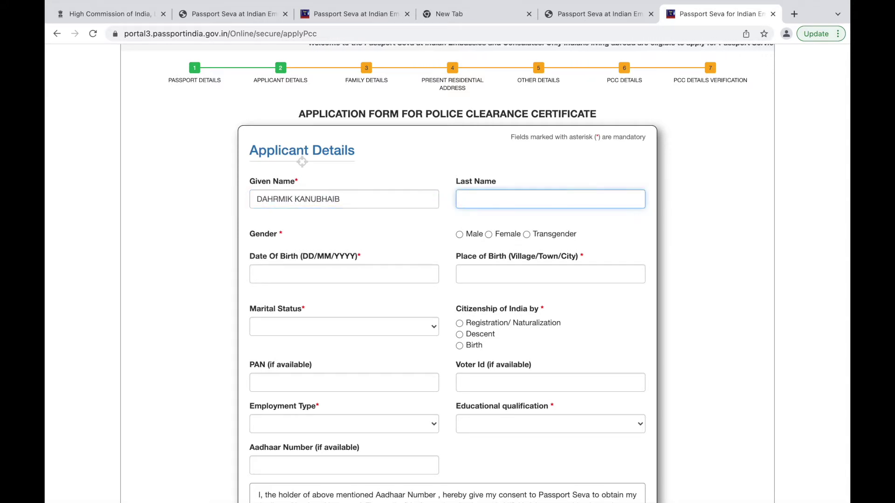
pyautogui.click(341, 199)
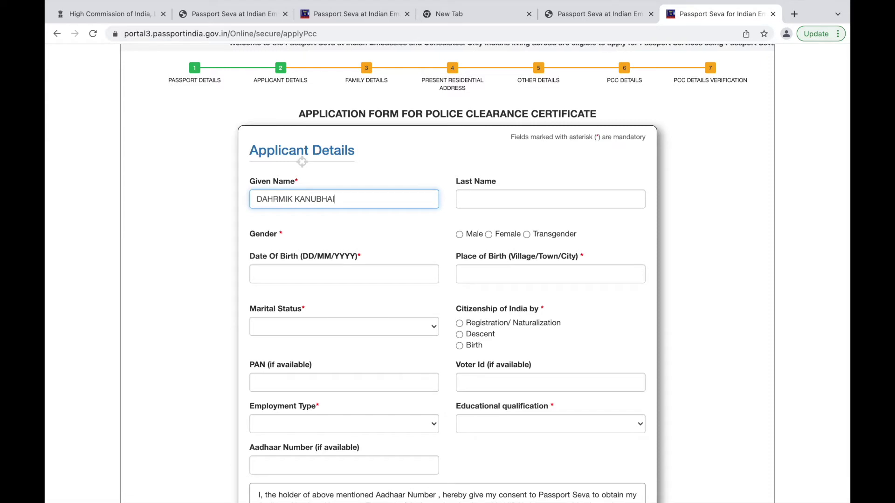
# Enter the applicant's last name and set the date of birth to 01/12/2021.
pyautogui.click(494, 197)
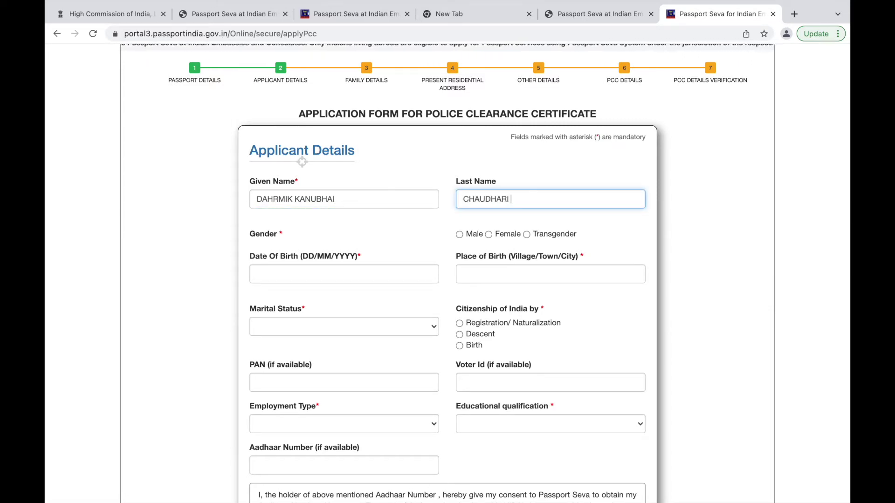
pyautogui.click(327, 276)
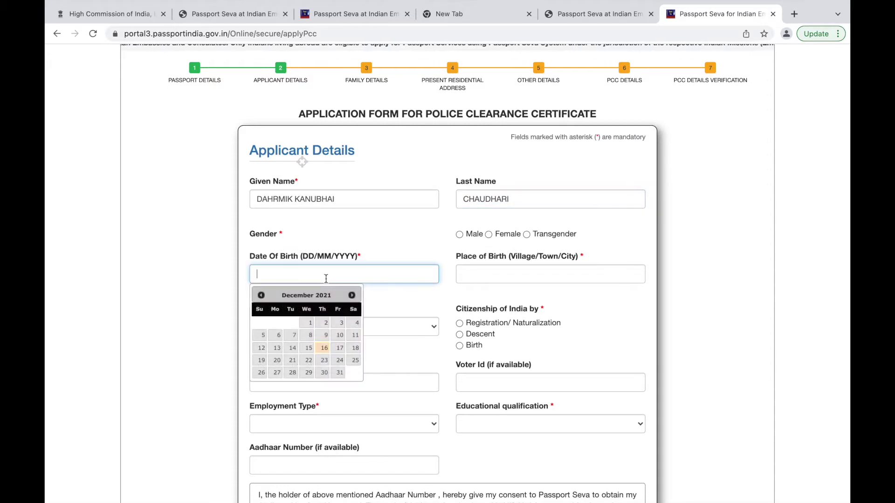
pyautogui.click(308, 323)
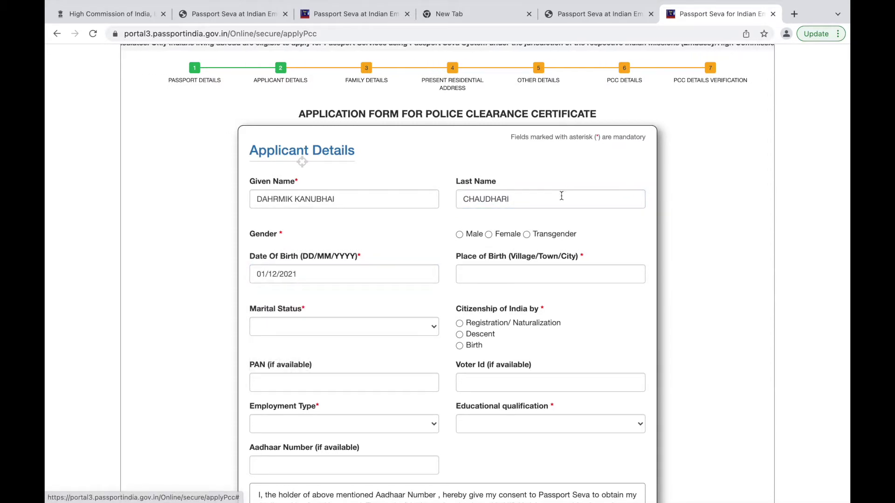
# Replace the rejected Place of Birth entry with a new one and open Marital Status.
pyautogui.click(494, 276)
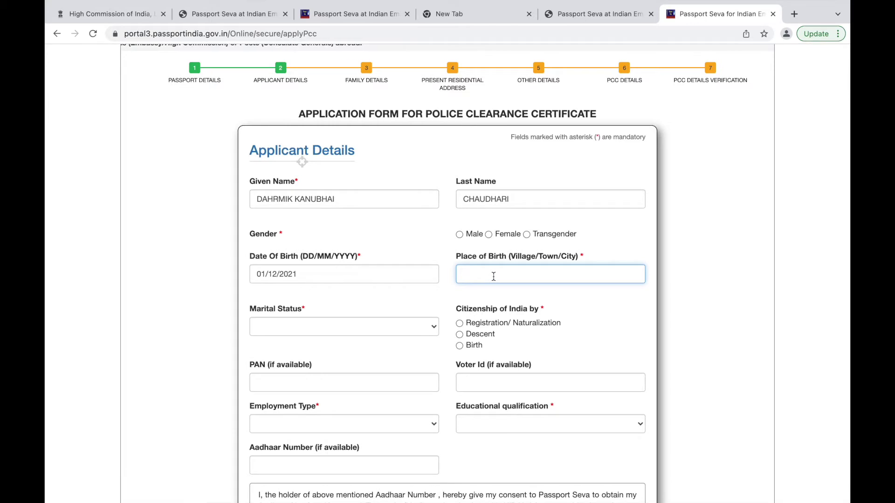
pyautogui.write('UGGD')
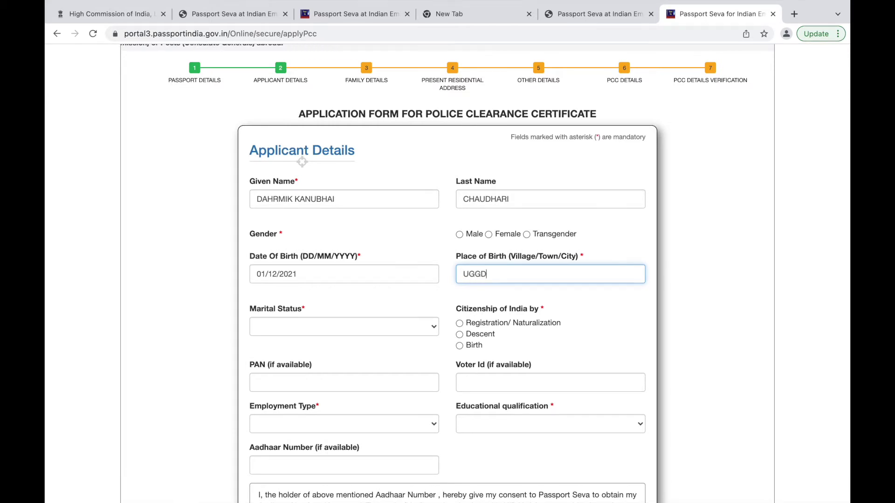
pyautogui.write(' IDHA VB;BS')
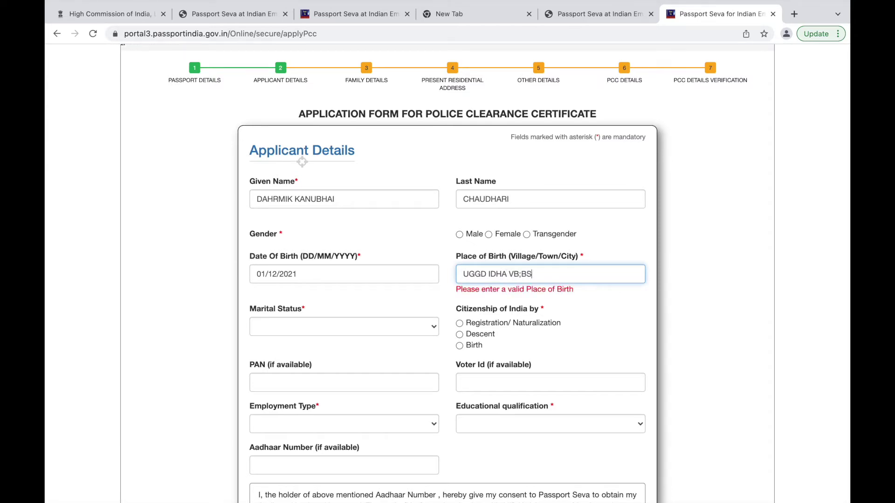
pyautogui.press('BackSpace')
pyautogui.press('BackSpace')
pyautogui.press('BackSpace')
pyautogui.press('BackSpace')
pyautogui.press('BackSpace')
pyautogui.press('BackSpace')
pyautogui.press('BackSpace')
pyautogui.press('BackSpace')
pyautogui.press('BackSpace')
pyautogui.press('BackSpace')
pyautogui.press('BackSpace')
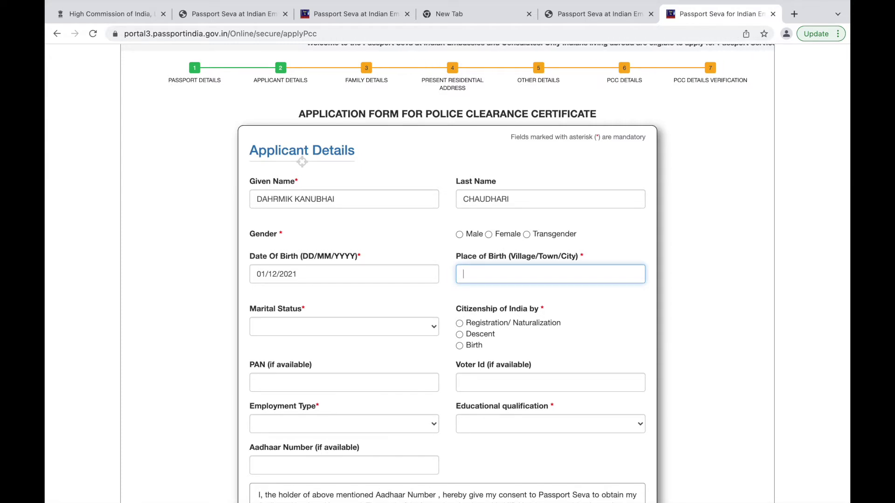
pyautogui.write('KFGBBDKJBHIGH')
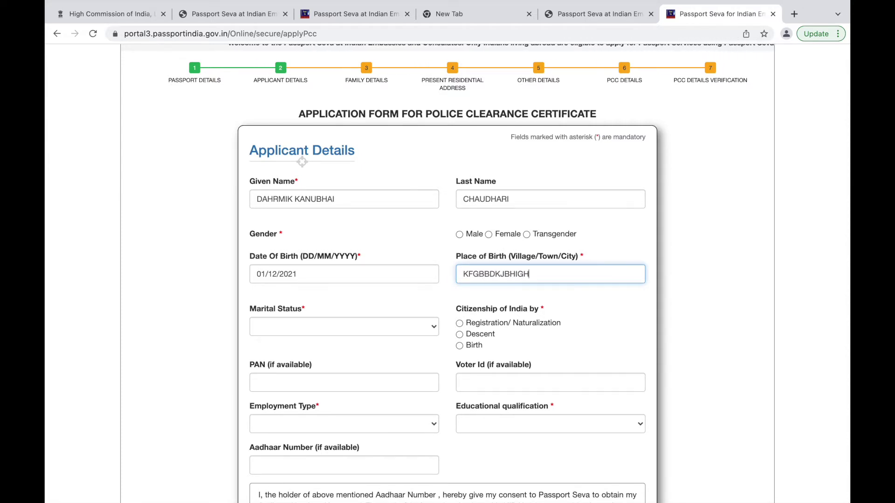
pyautogui.click(327, 332)
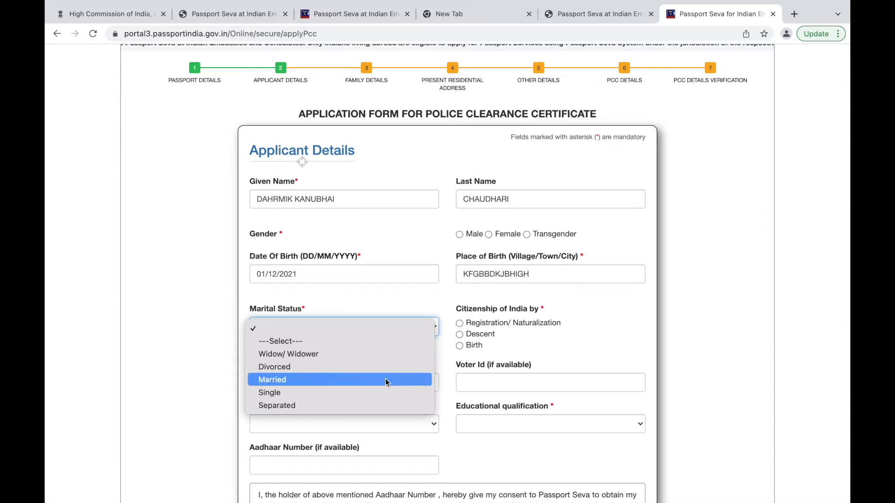
# Choose Single from the Marital Status list and scroll further down the form.
pyautogui.click(300, 392)
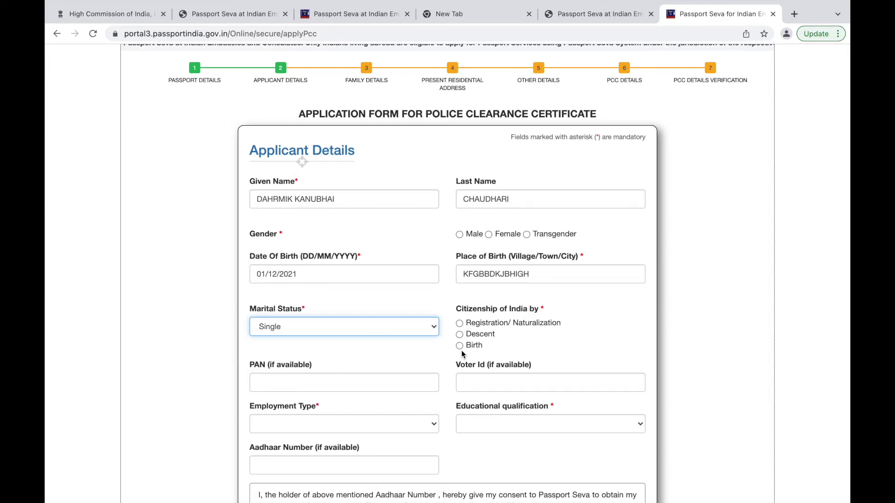
pyautogui.scroll(-4, 460, 348)
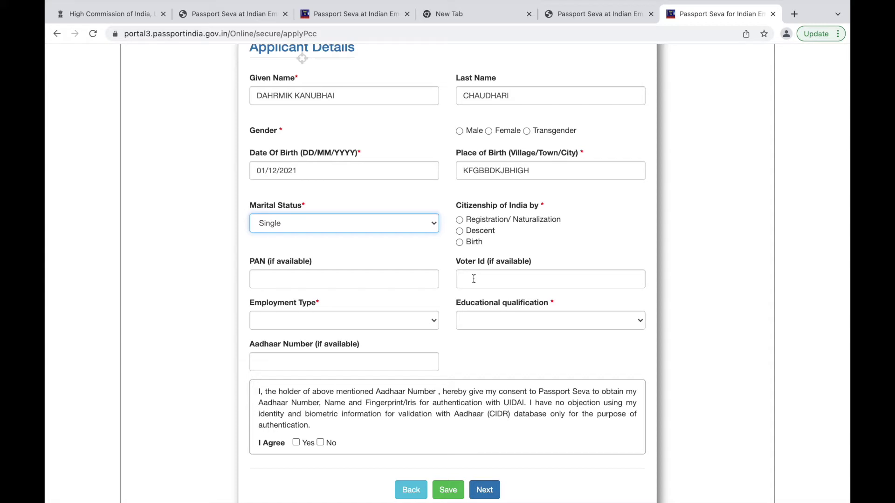
# Choose Student as Employment Type and 10th Pass And Above as qualification, then save.
pyautogui.scroll(-2, 446, 312)
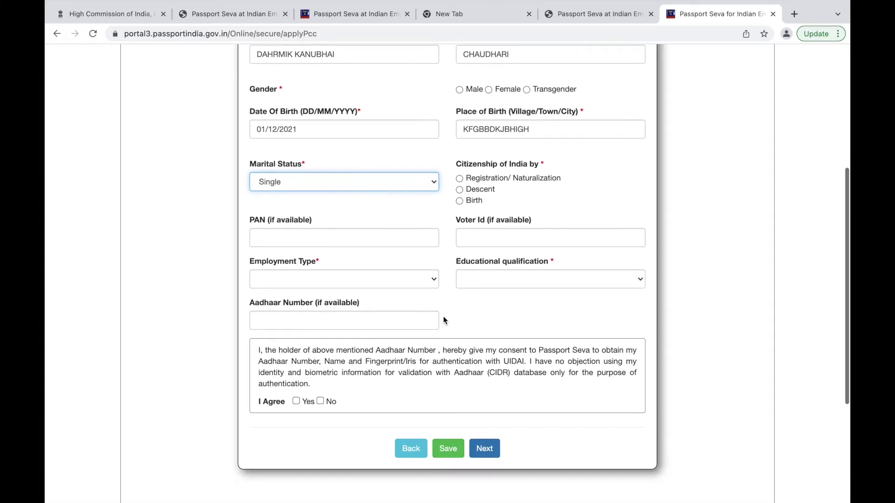
pyautogui.click(416, 277)
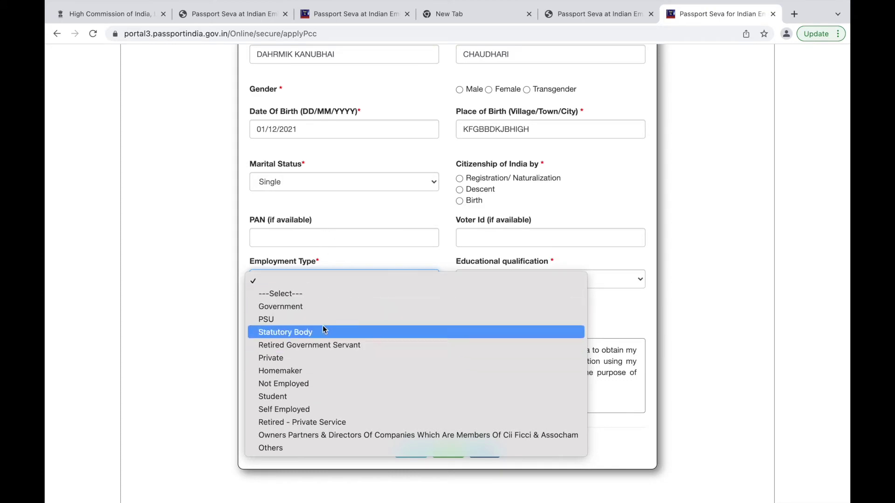
pyautogui.click(285, 397)
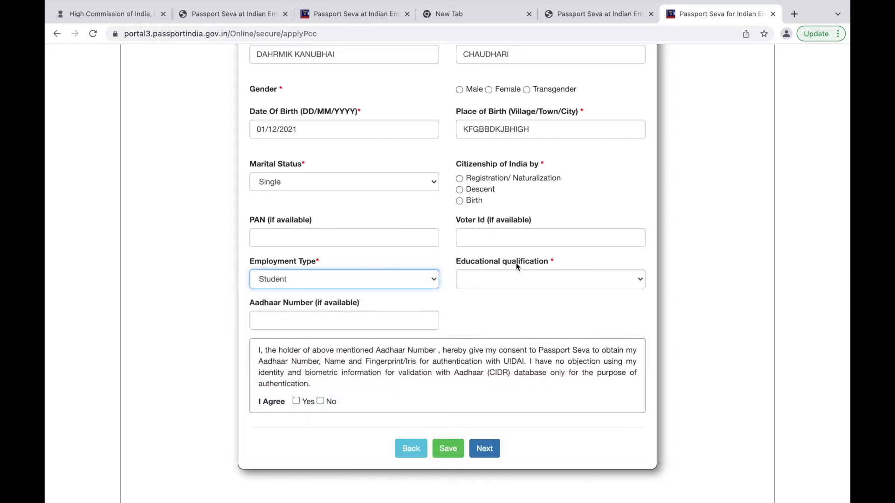
pyautogui.click(568, 277)
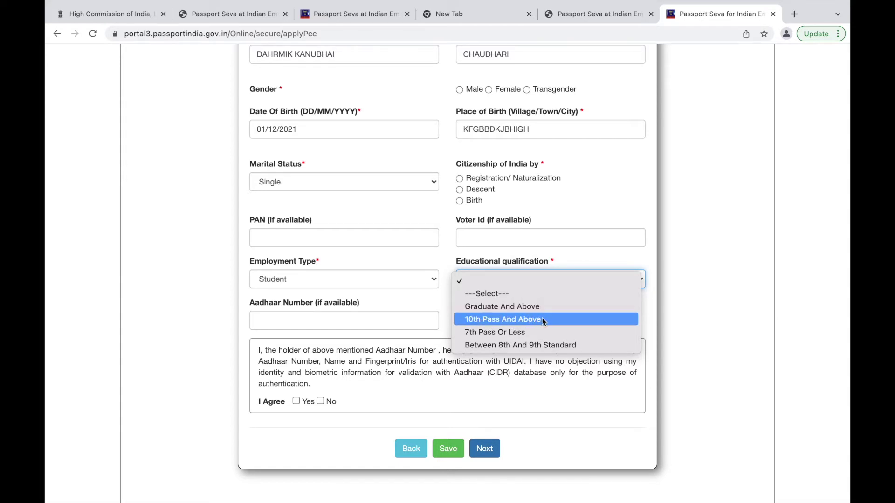
pyautogui.click(482, 318)
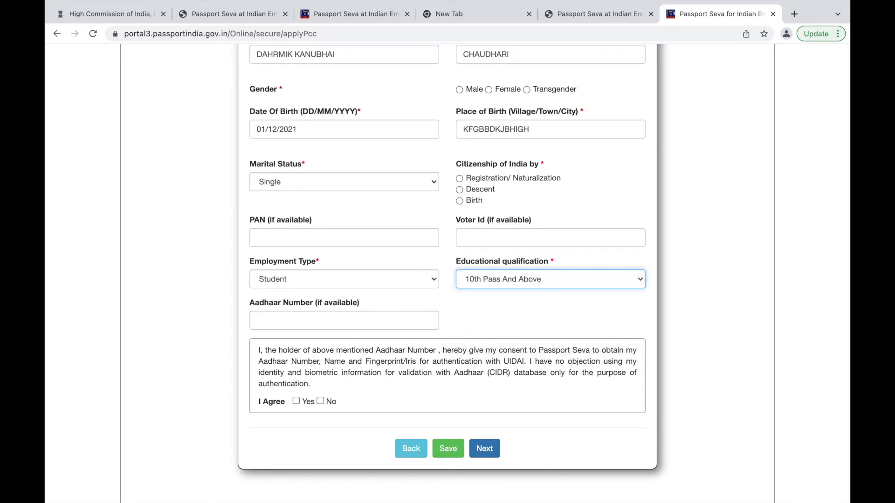
pyautogui.scroll(-2, 374, 312)
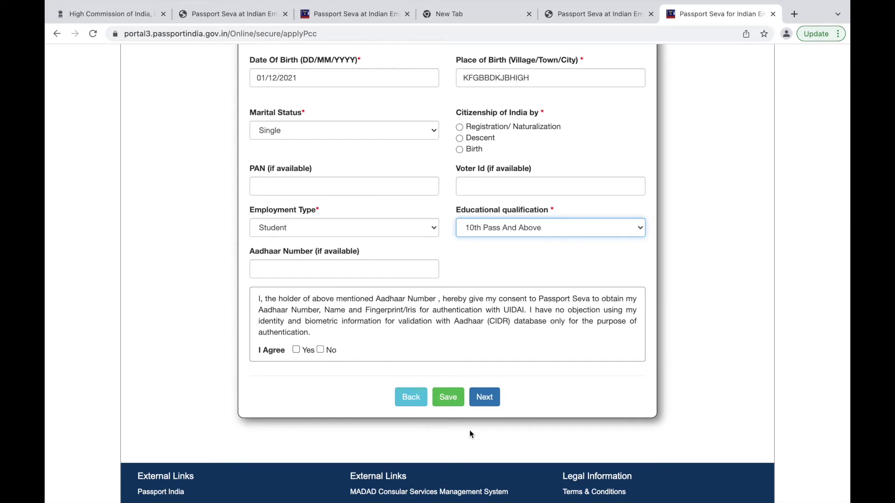
pyautogui.click(463, 401)
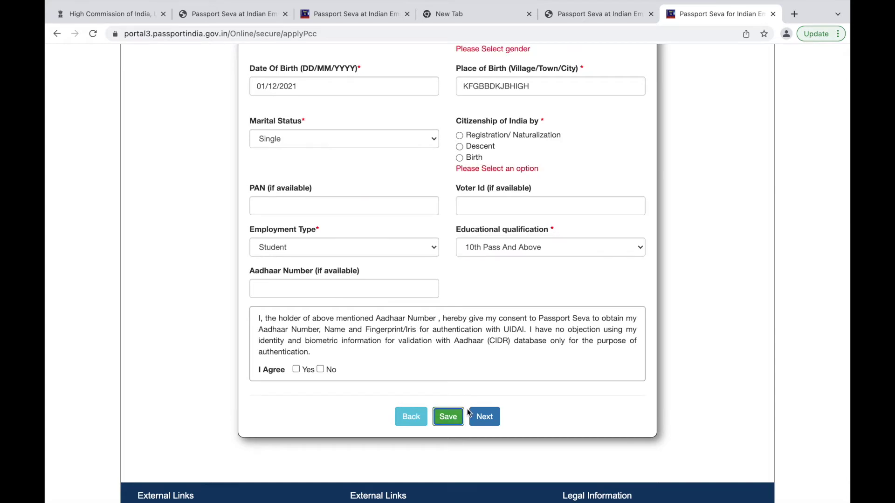
# Save the applicant details again and locate the flagged gender and citizenship fields.
pyautogui.click(484, 418)
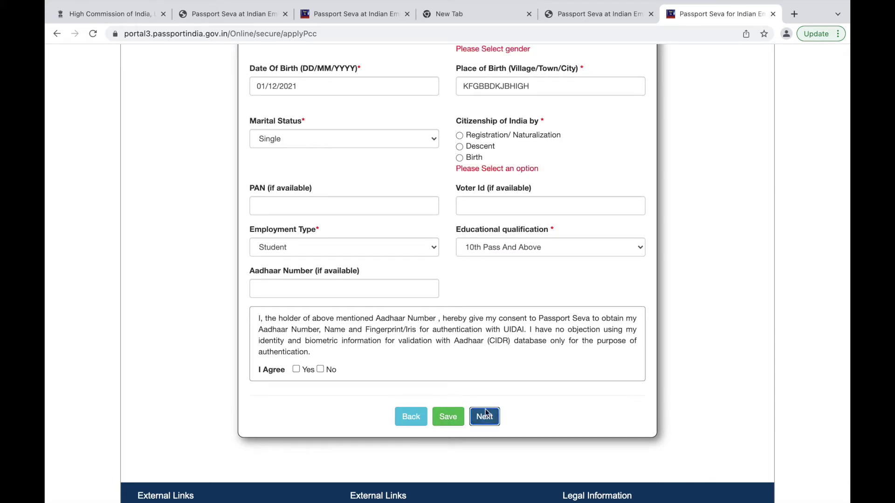
pyautogui.scroll(1, 508, 297)
pyautogui.scroll(-2, 508, 297)
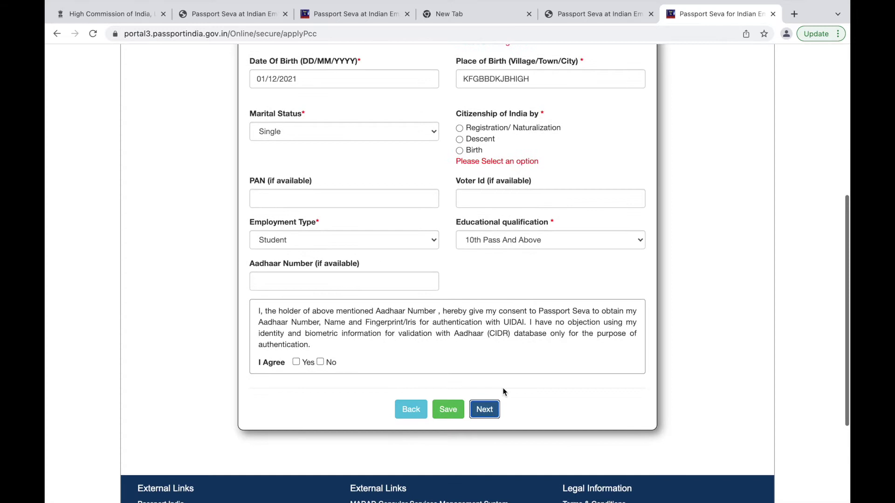
pyautogui.scroll(6, 538, 208)
pyautogui.scroll(-3, 537, 208)
pyautogui.scroll(-1, 536, 207)
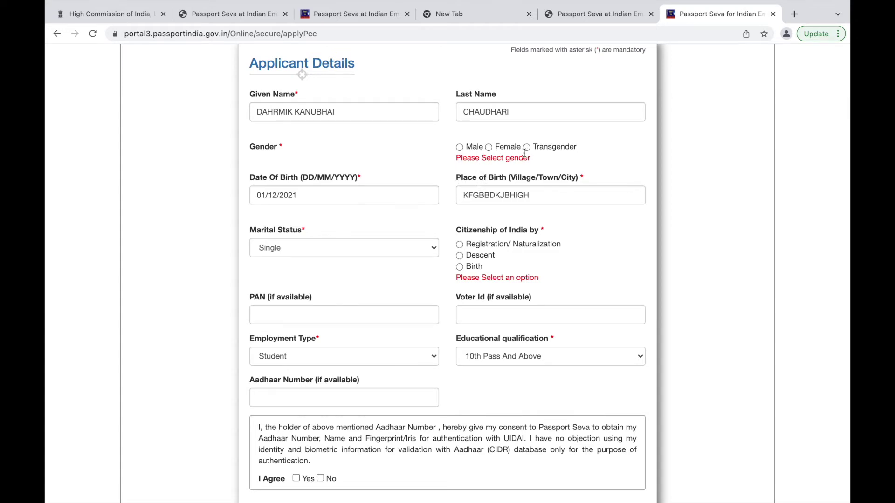
# Select Male for gender and citizenship of India by Birth.
pyautogui.click(460, 148)
pyautogui.scroll(-2, 465, 261)
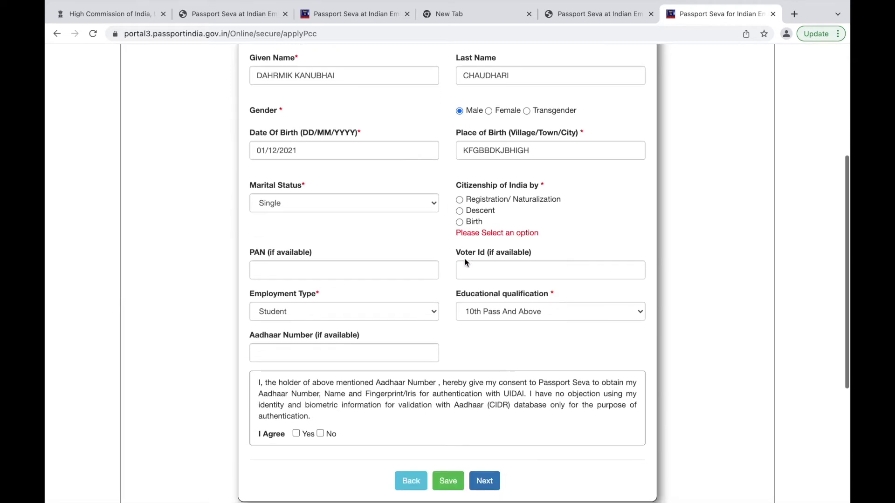
pyautogui.click(461, 221)
pyautogui.scroll(-4, 479, 256)
pyautogui.scroll(2, 484, 322)
# Continue to Family Details and enter the father's given name and surname.
pyautogui.click(485, 393)
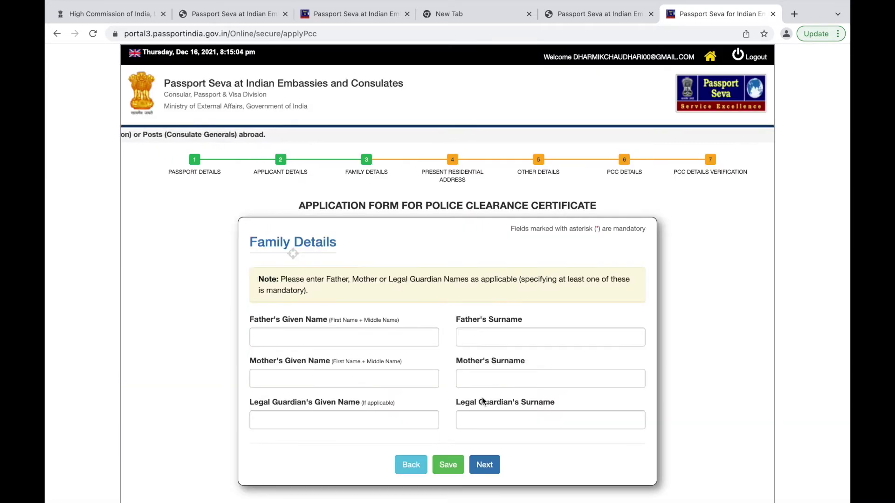
pyautogui.scroll(-2, 466, 289)
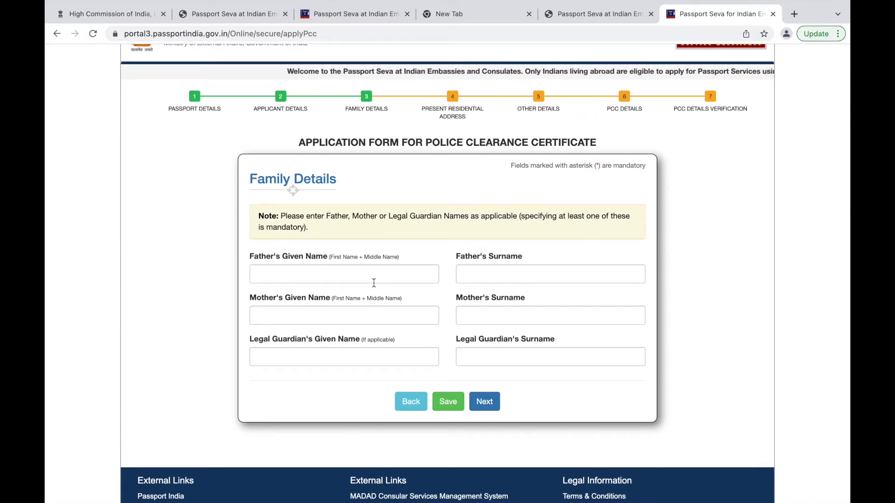
pyautogui.click(360, 283)
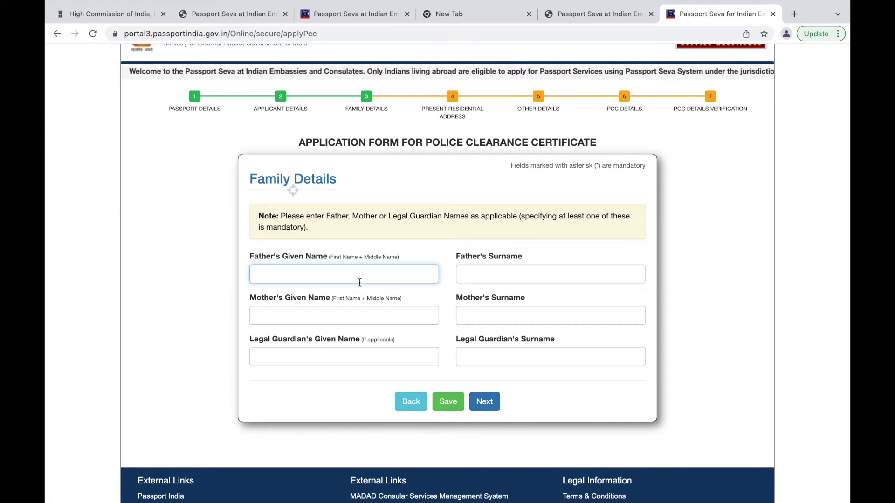
pyautogui.write('KANUBHAI')
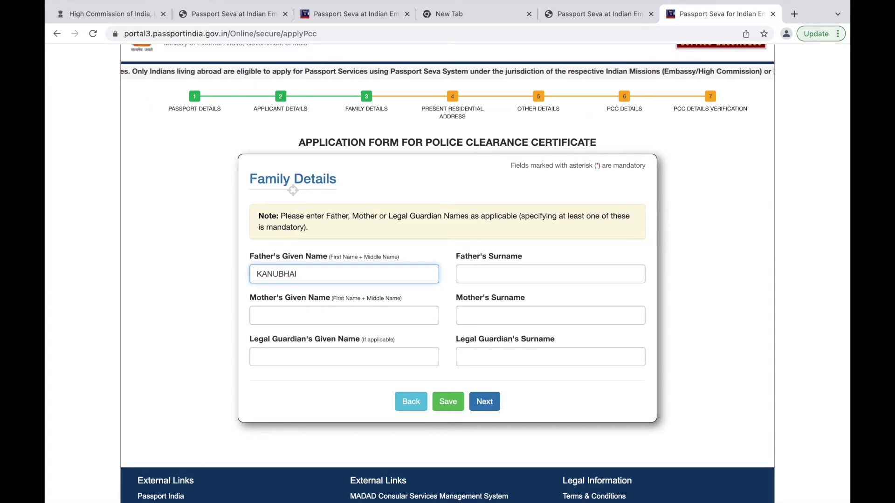
pyautogui.write('KSDBFKSB')
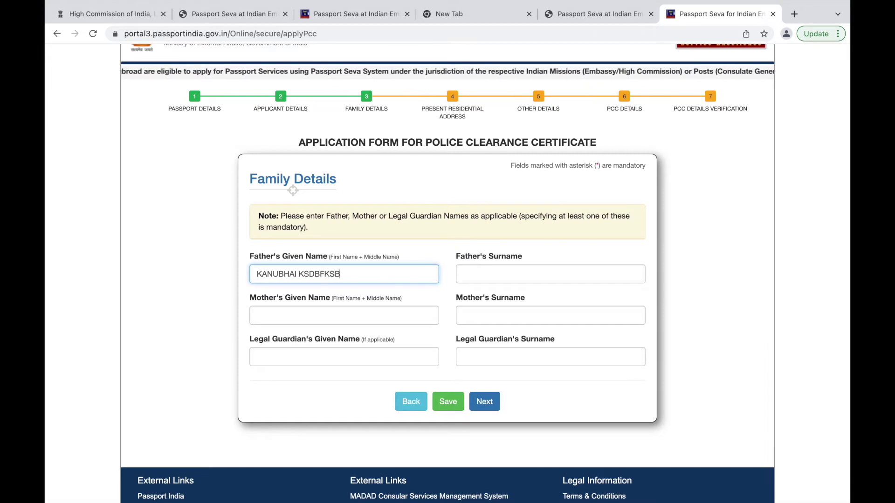
pyautogui.click(505, 269)
pyautogui.write('CHUAFEH')
pyautogui.press('BackSpace')
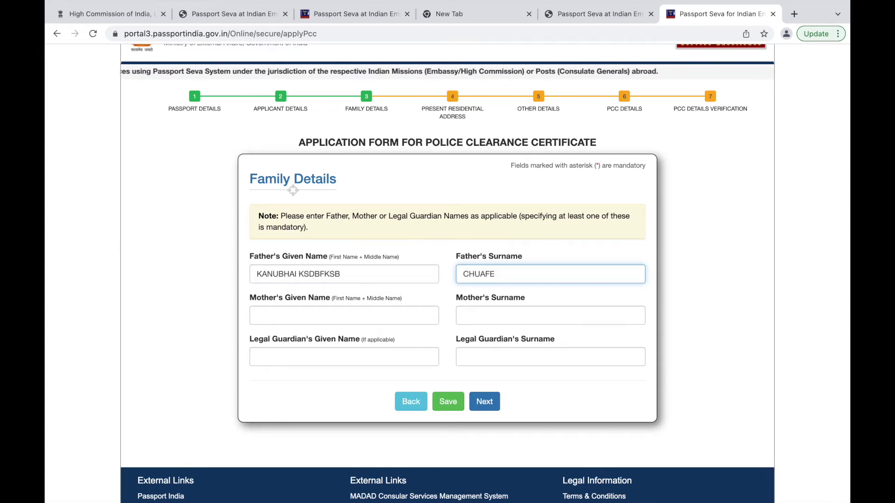
# Enter the mother's given name and surname, then proceed to Applicant Address Details.
pyautogui.click(372, 313)
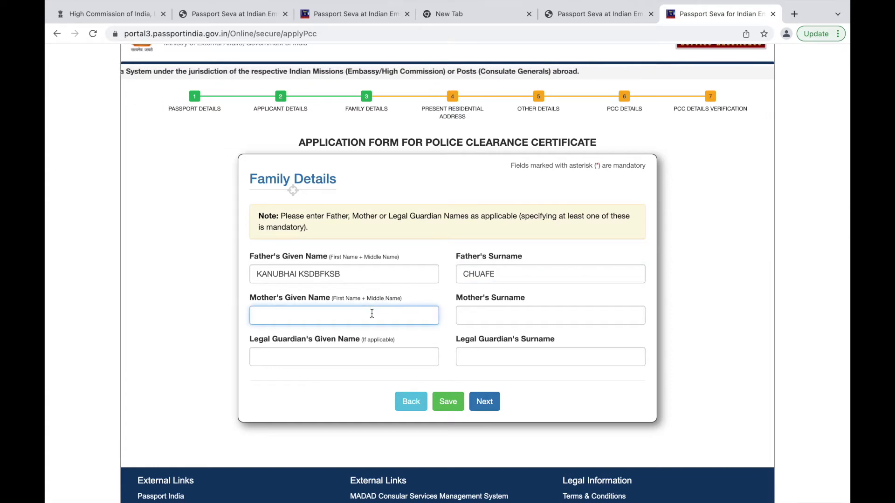
pyautogui.write('FAHFHAHKJF ')
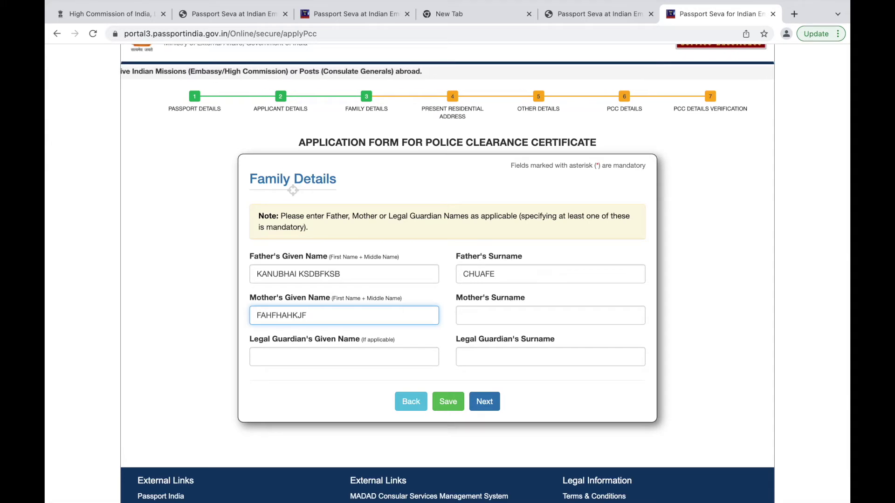
pyautogui.write('DFJKAJHH')
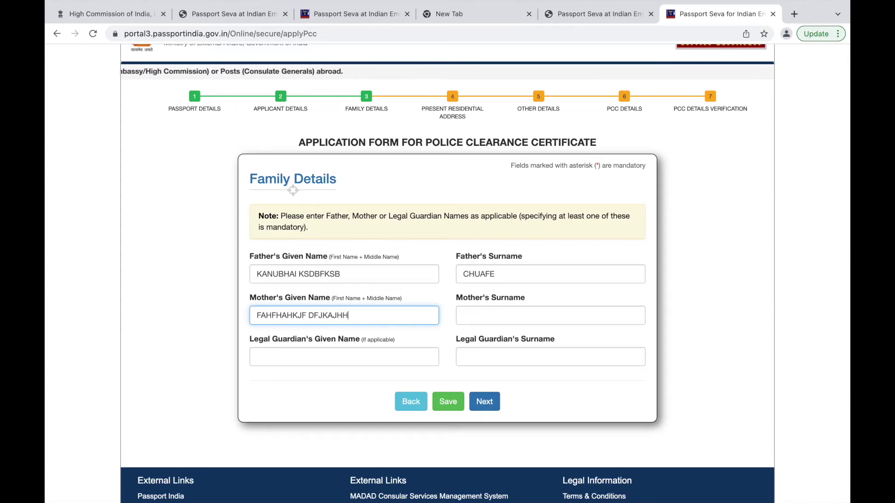
pyautogui.click(495, 310)
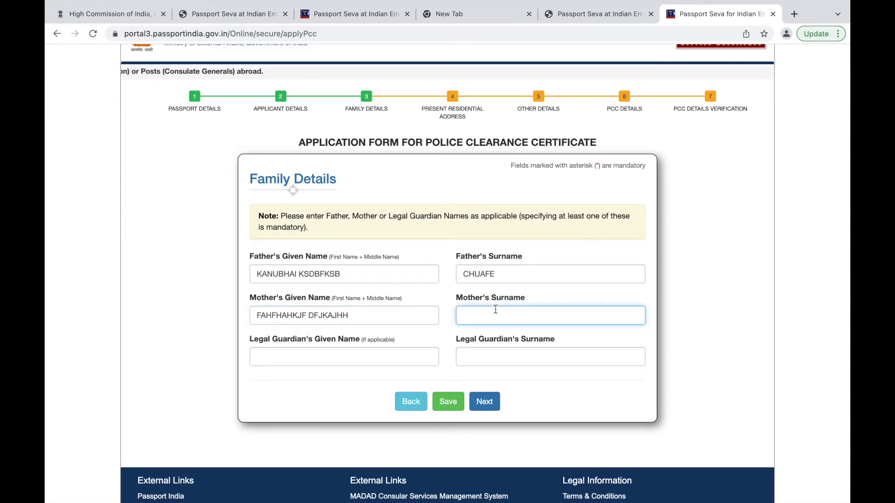
pyautogui.write('CHUJHA')
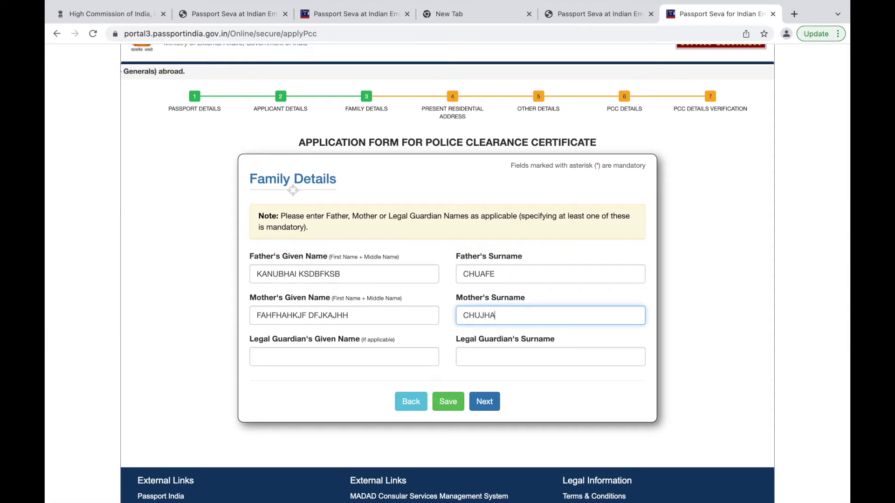
pyautogui.write('SA')
pyautogui.click(279, 363)
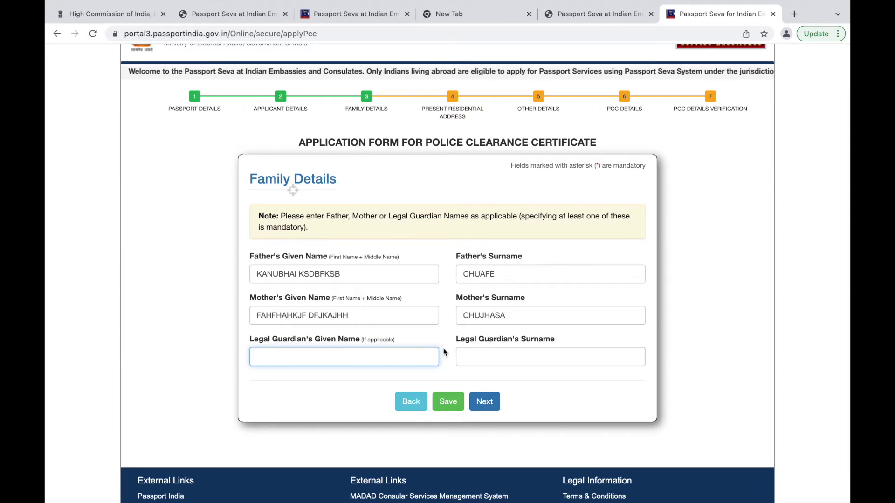
pyautogui.click(486, 411)
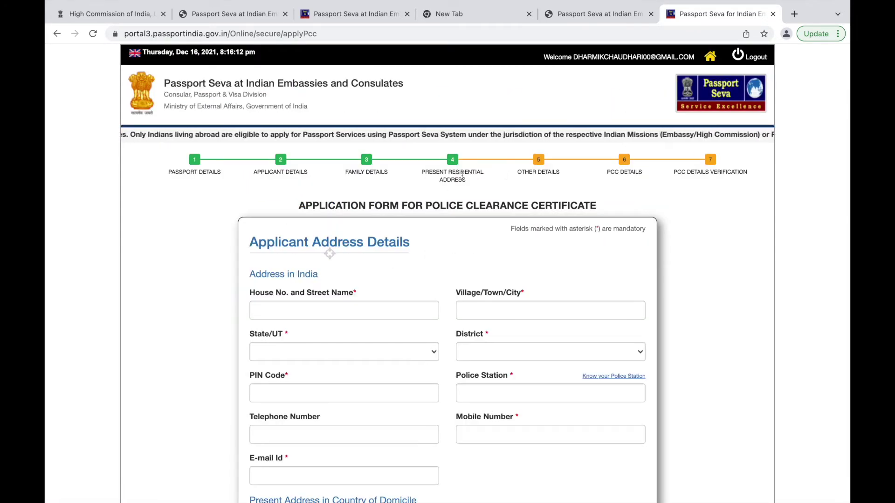
# Enter the house number and street name of the Indian address.
pyautogui.scroll(-4, 429, 264)
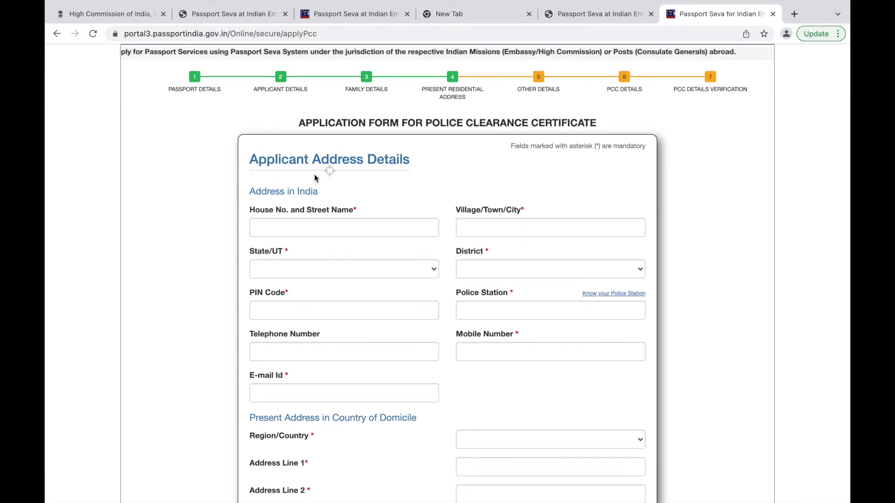
pyautogui.scroll(-2, 427, 196)
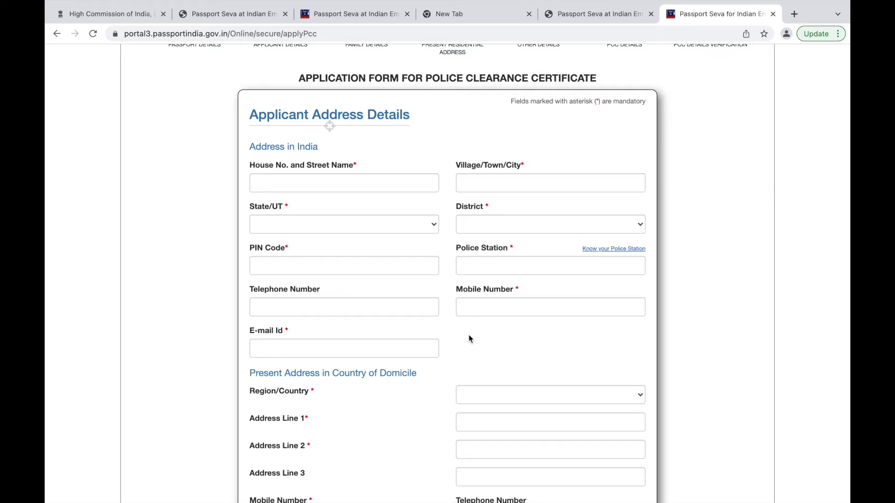
pyautogui.click(321, 181)
pyautogui.write('VDSKLVCNLKSMN')
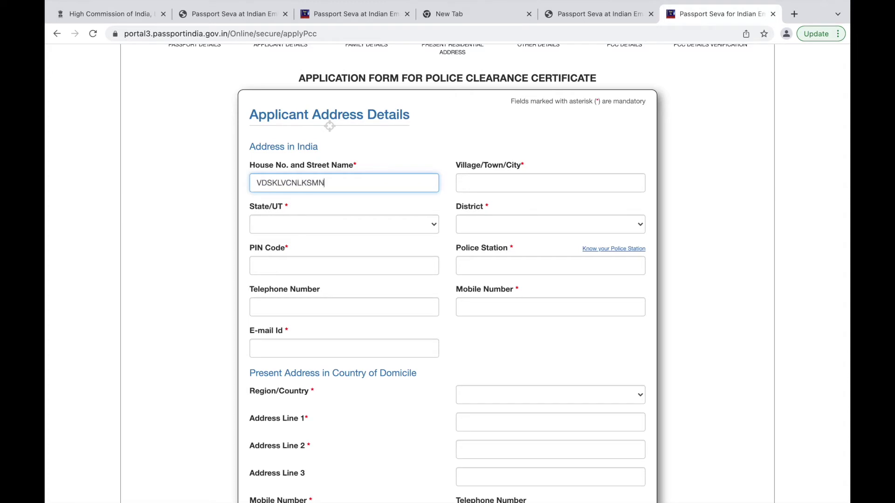
pyautogui.click(491, 182)
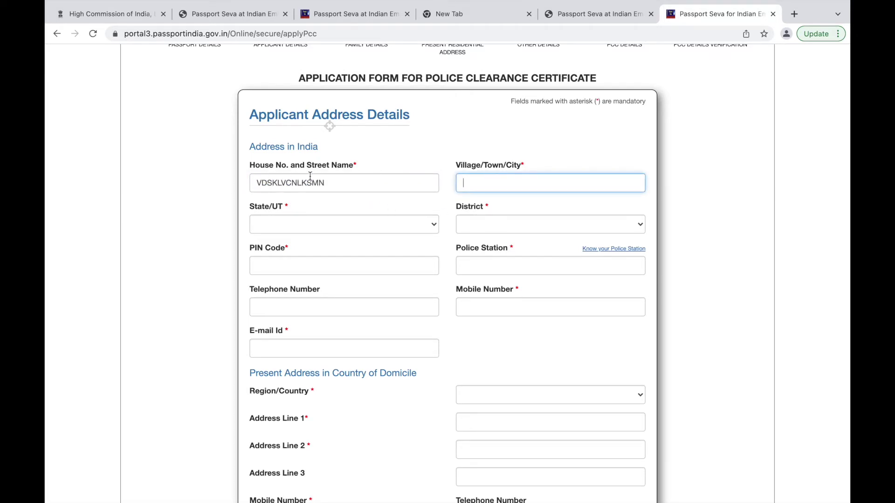
# Set State/UT to Gujarat and enter the PIN code.
pyautogui.click(300, 219)
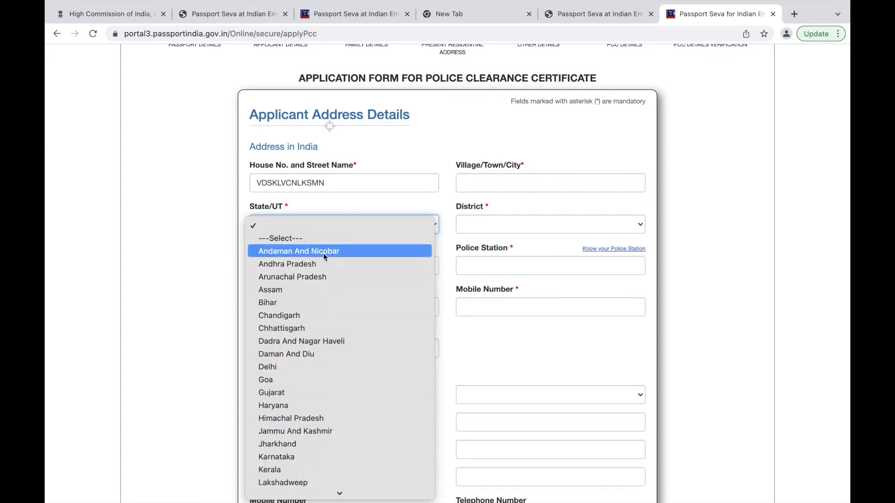
pyautogui.scroll(-5, 318, 395)
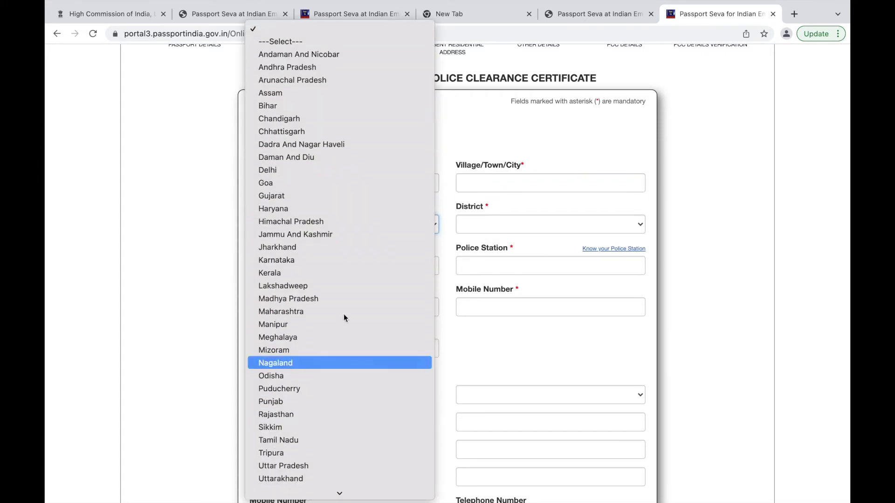
pyautogui.click(335, 199)
pyautogui.click(286, 266)
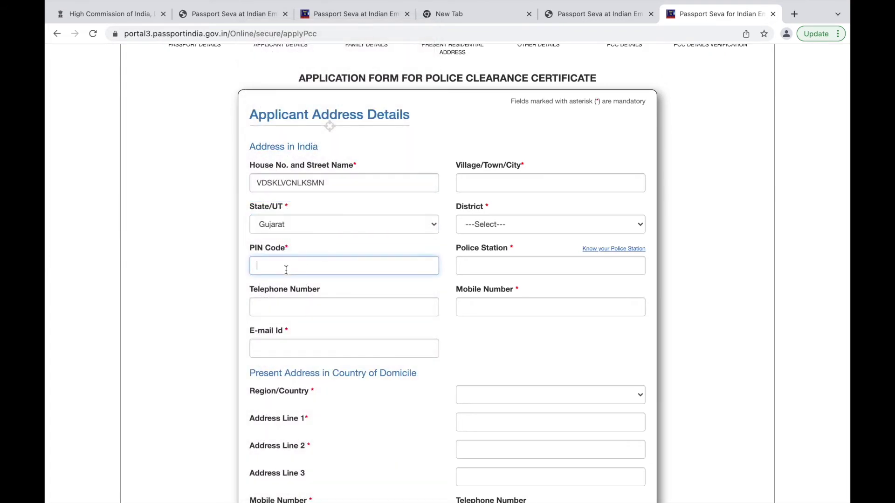
pyautogui.write('462876')
# Clear the invalid digits from the Telephone Number field.
pyautogui.click(325, 309)
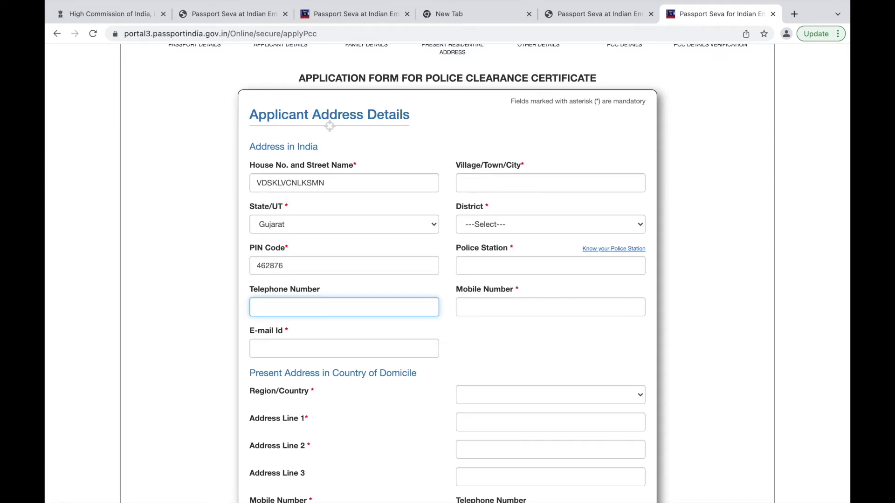
pyautogui.write('99')
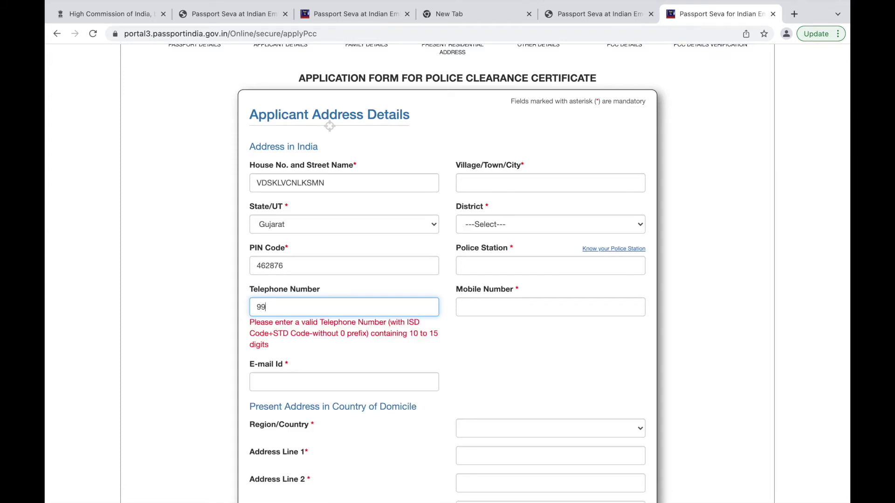
pyautogui.press('BackSpace')
pyautogui.press('BackSpace')
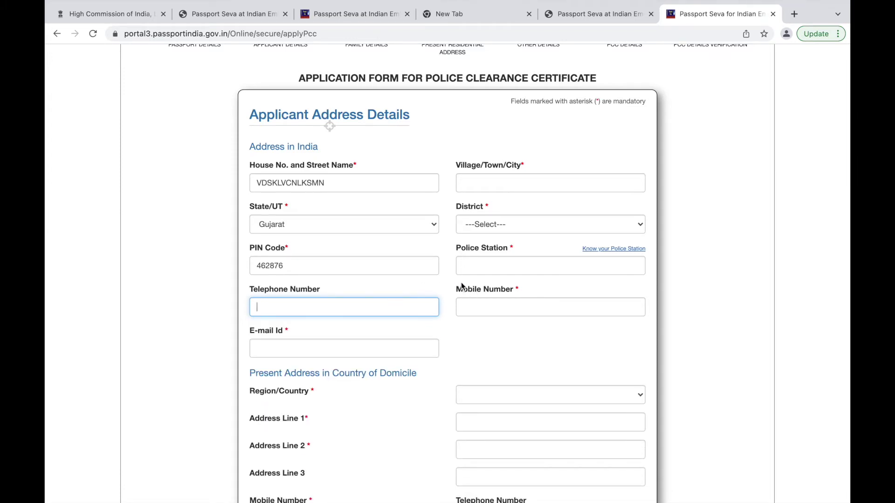
pyautogui.click(489, 299)
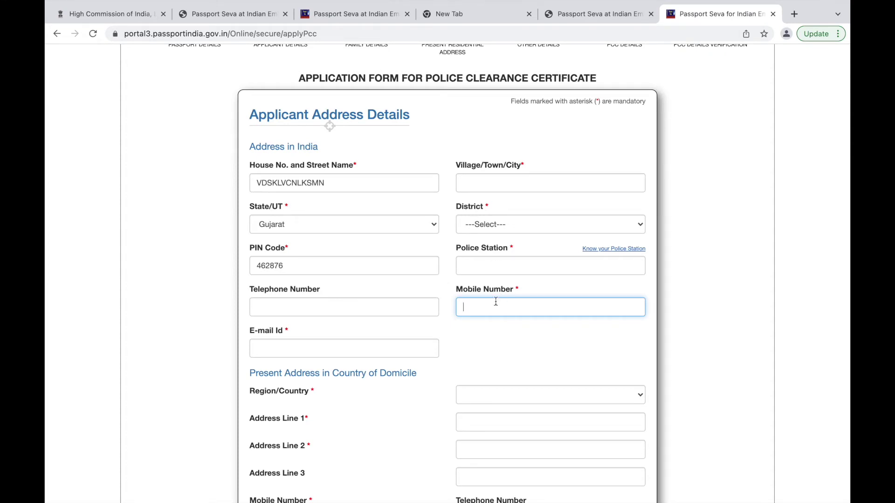
# Enter the mobile number, police station GUJARAT and the village/town name.
pyautogui.click(486, 262)
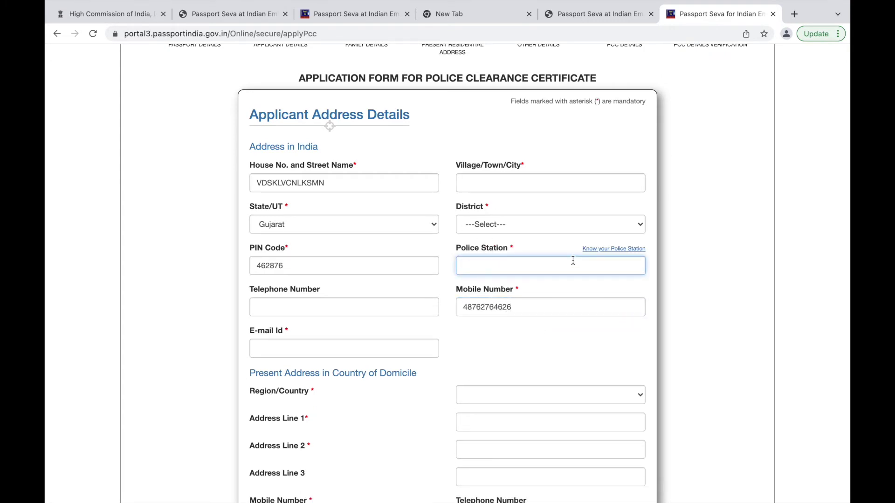
pyautogui.write('GUJARAT')
pyautogui.click(505, 177)
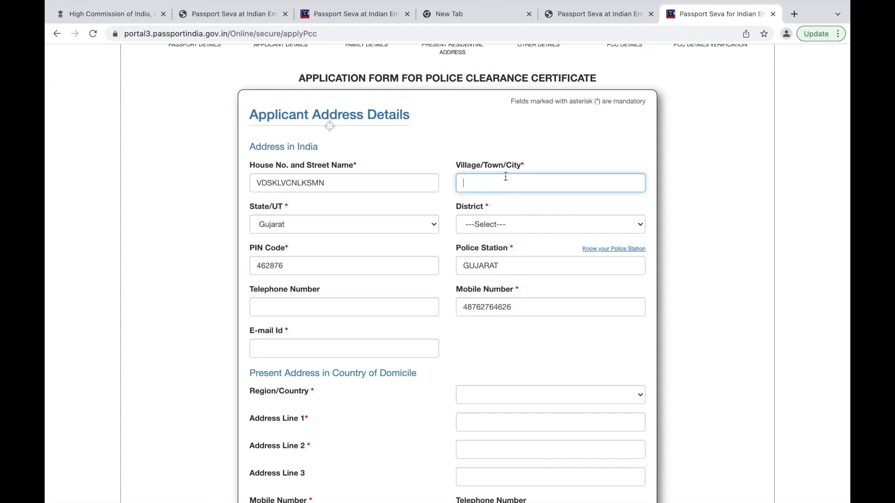
pyautogui.write('AMMM')
# Enter the applicant's e-mail address, correcting it until the validation error clears.
pyautogui.scroll(-3, 377, 188)
pyautogui.click(309, 216)
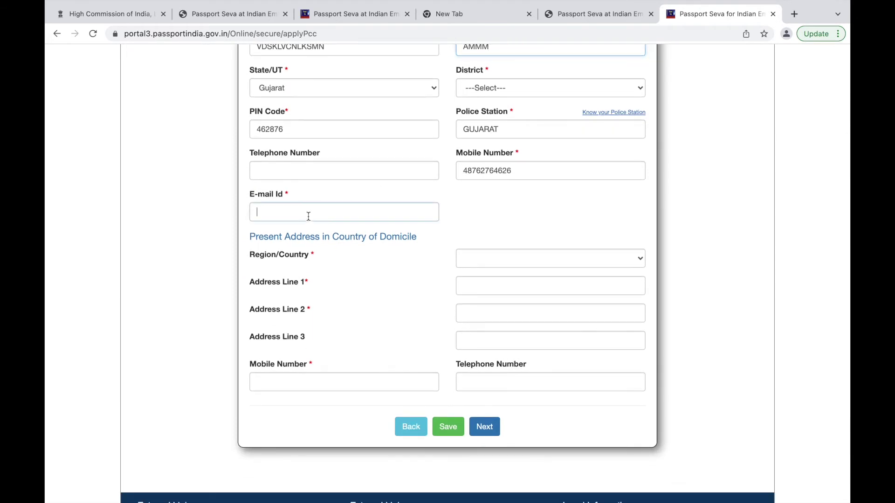
pyautogui.write('DHAHDHLALDNA')
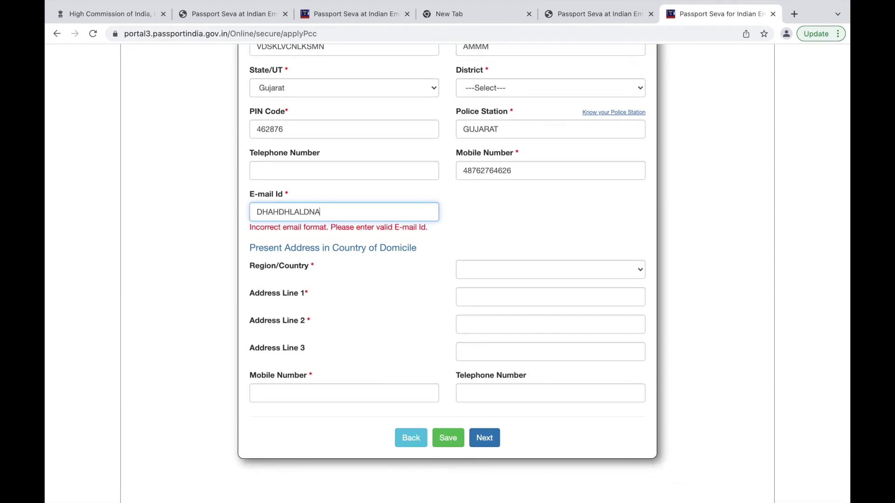
pyautogui.press('BackSpace')
pyautogui.write('@')
pyautogui.press('BackSpace')
pyautogui.press('BackSpace')
pyautogui.press('BackSpace')
pyautogui.press('BackSpace')
pyautogui.press('BackSpace')
pyautogui.press('BackSpace')
pyautogui.press('BackSpace')
pyautogui.press('BackSpace')
pyautogui.press('BackSpace')
pyautogui.press('BackSpace')
pyautogui.press('BackSpace')
pyautogui.press('BackSpace')
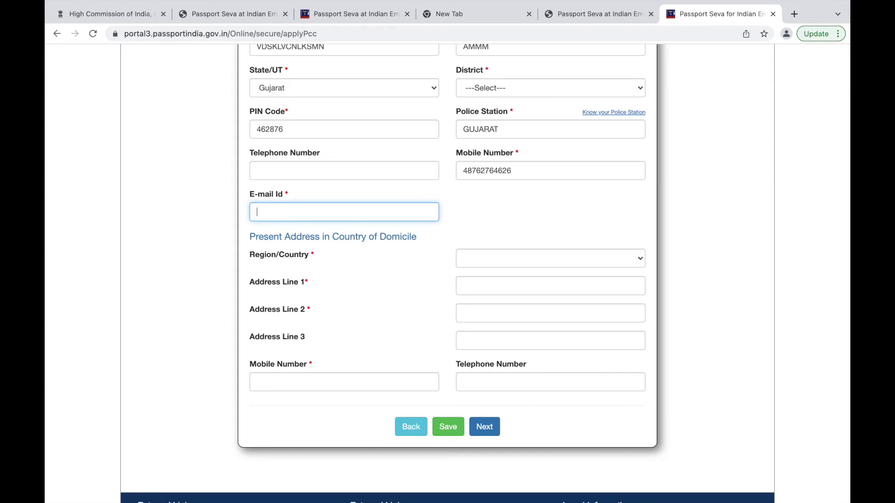
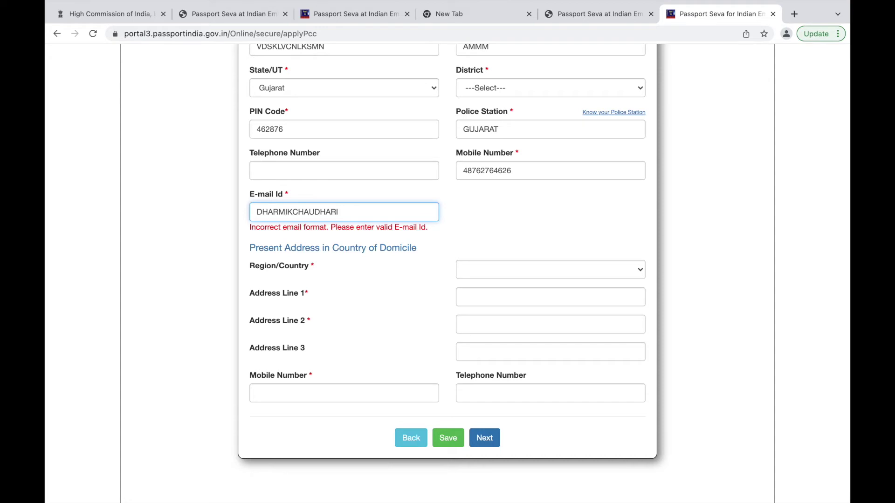
pyautogui.write('I@')
pyautogui.click(343, 212)
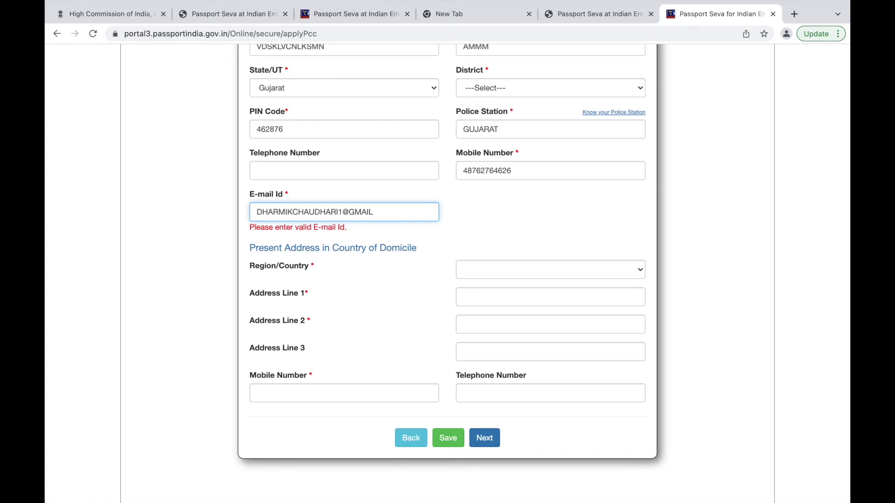
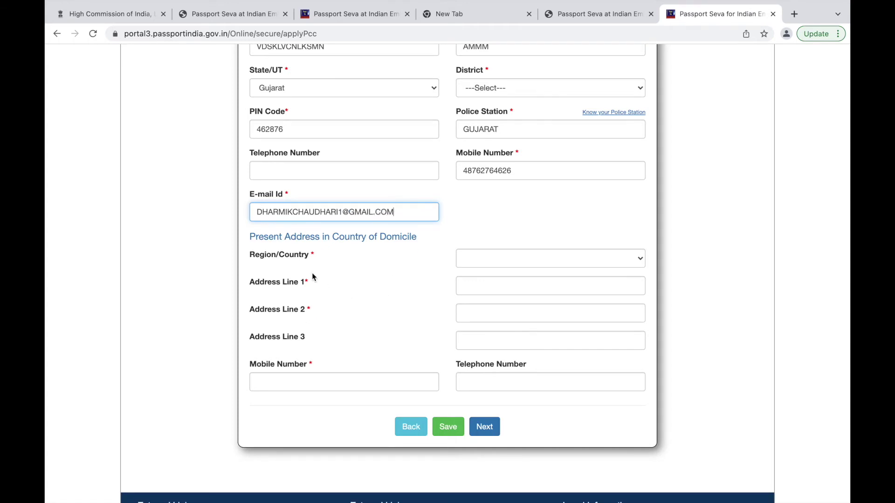
pyautogui.click(341, 212)
# Finish the e-mail address and choose United Kingdom as the domicile Region/Country.
pyautogui.write('0')
pyautogui.click(488, 259)
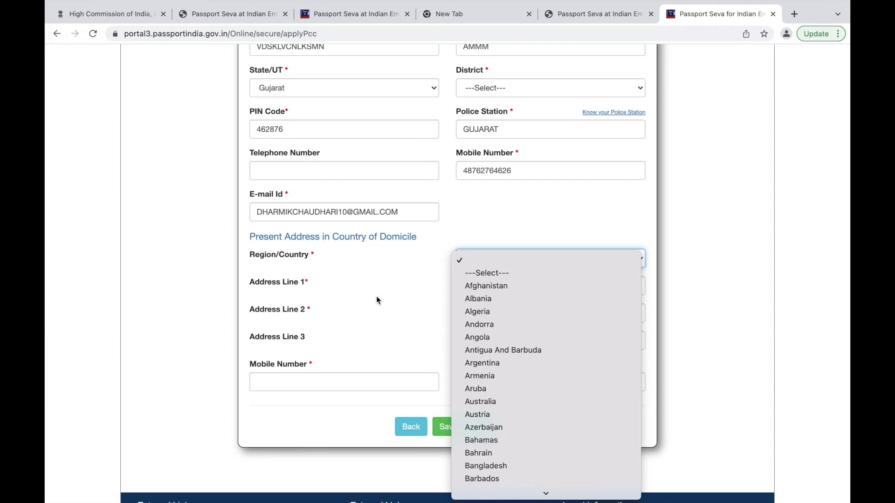
pyautogui.write('uni')
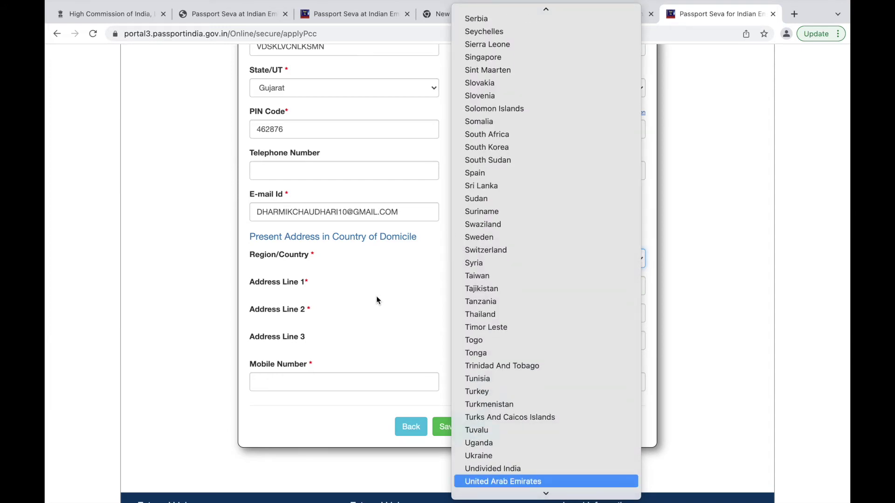
pyautogui.scroll(-2, 509, 466)
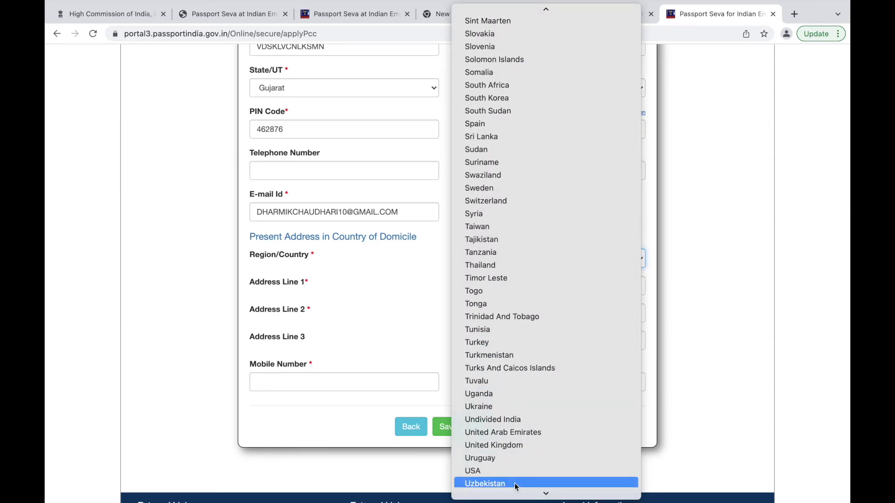
pyautogui.click(507, 445)
# Fill in the three present address lines in the country of domicile.
pyautogui.click(526, 281)
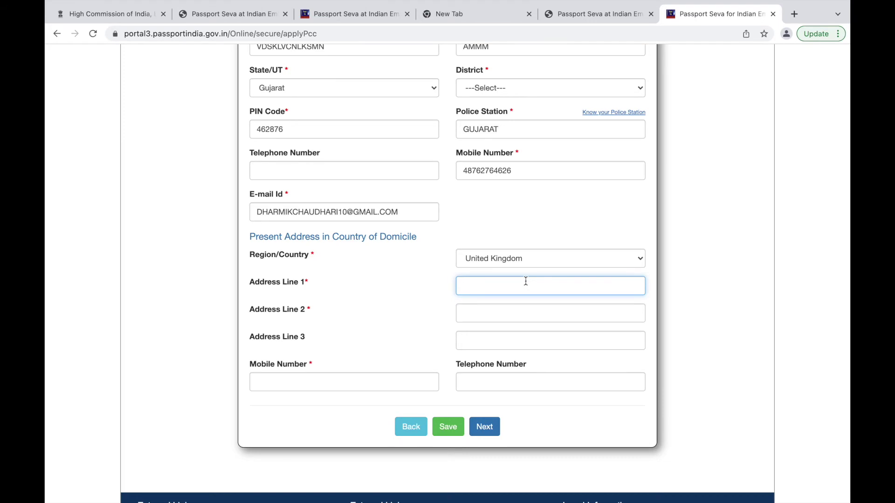
pyautogui.write('73, STREET')
pyautogui.click(498, 320)
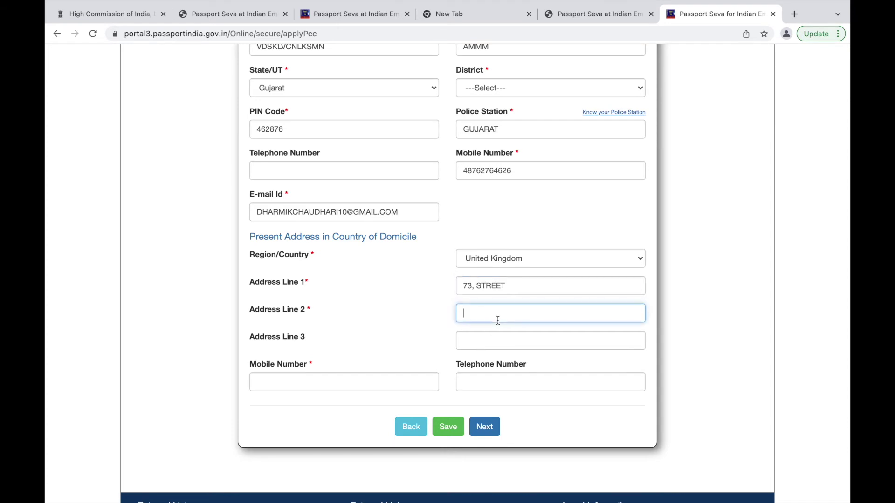
pyautogui.write('AR')
pyautogui.click(496, 349)
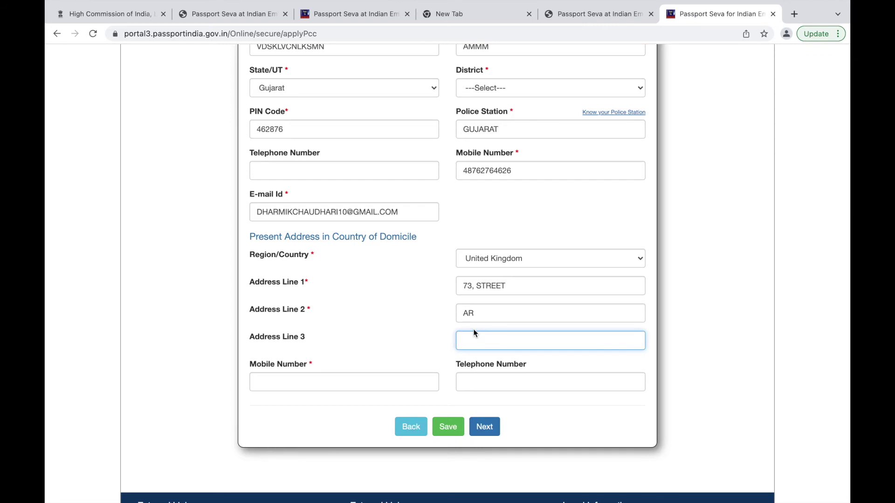
pyautogui.write('E833')
pyautogui.click(329, 384)
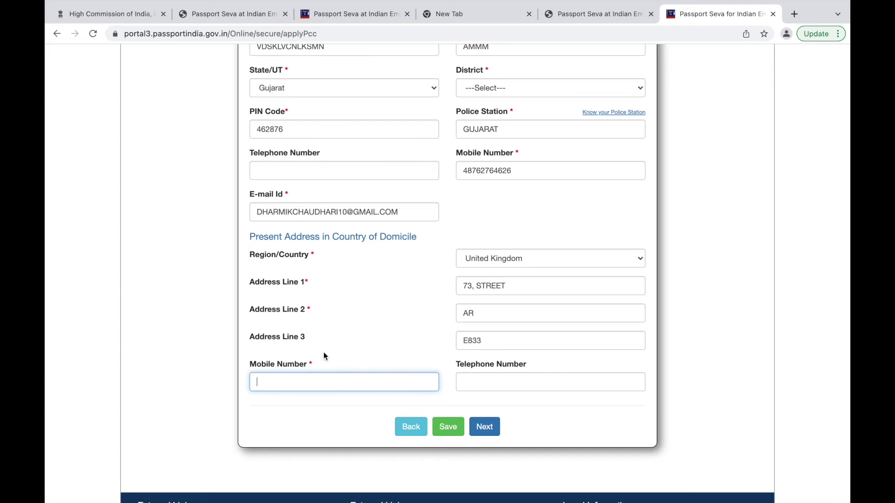
# Enter the missing domicile mobile number flagged when trying to continue.
pyautogui.click(488, 426)
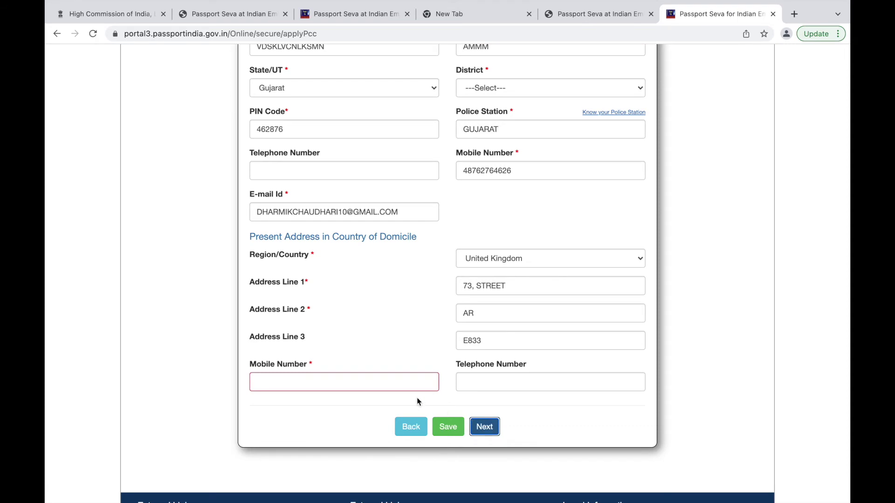
pyautogui.click(362, 373)
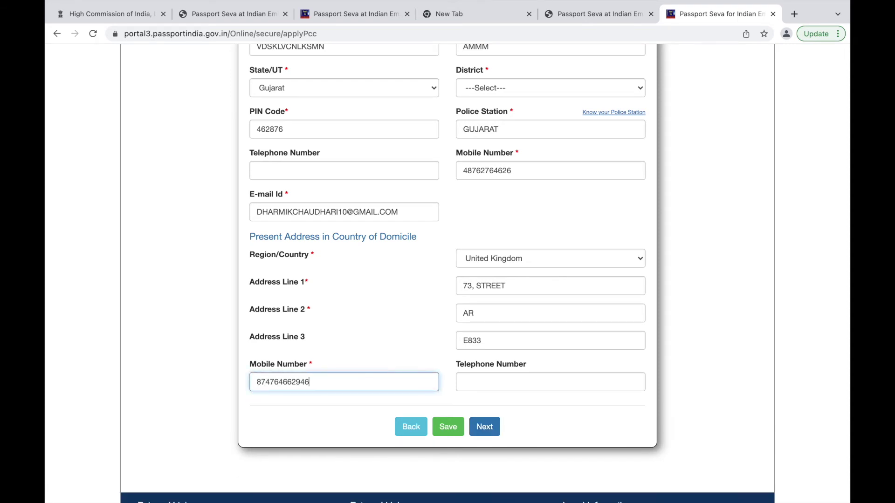
pyautogui.click(493, 426)
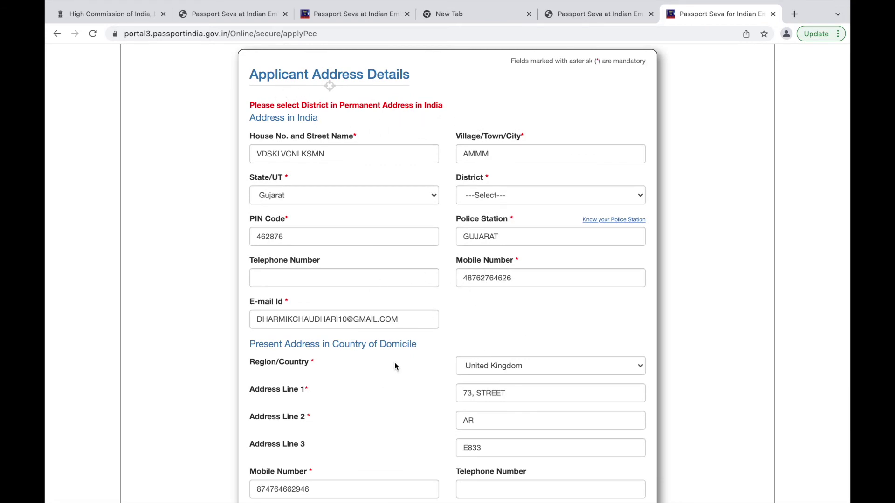
# Select Gandhinagar as the district.
pyautogui.click(516, 191)
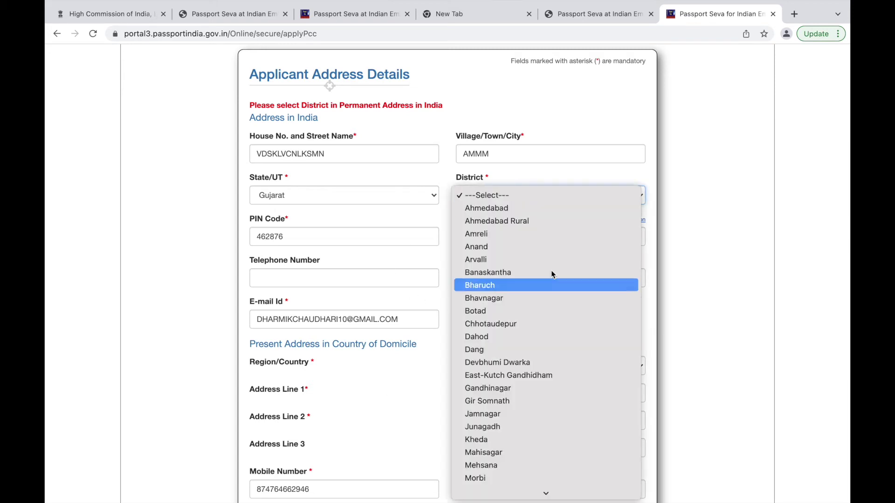
pyautogui.press('j')
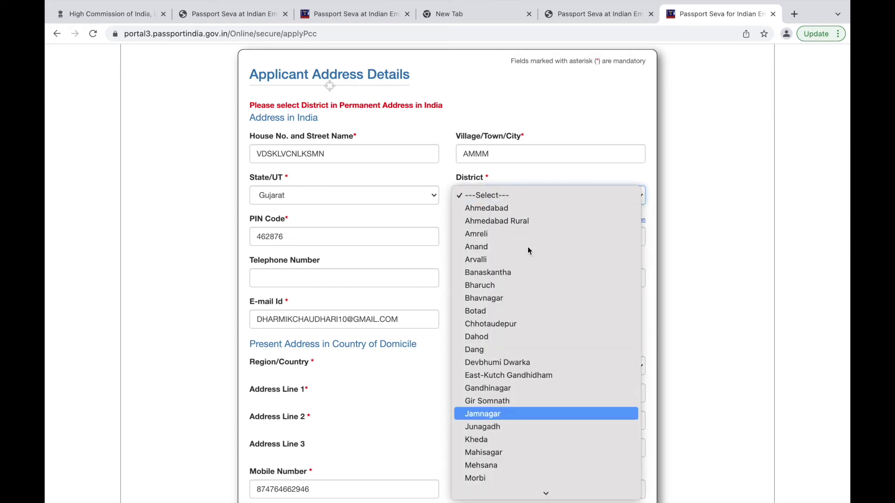
pyautogui.scroll(-5, 513, 370)
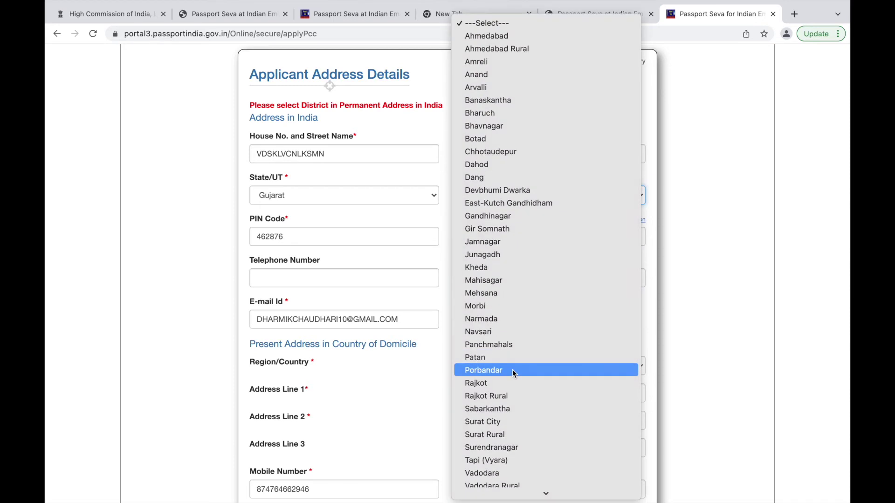
pyautogui.press('g')
pyautogui.press('j')
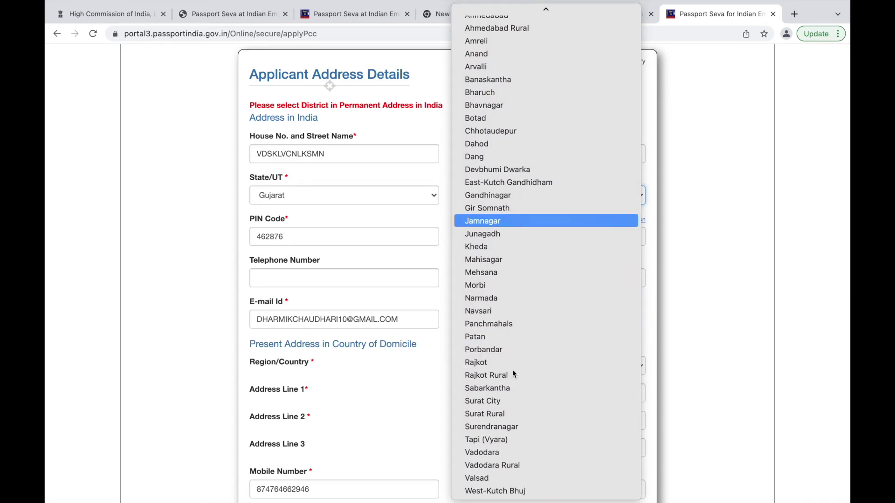
pyautogui.press('g')
pyautogui.press('i')
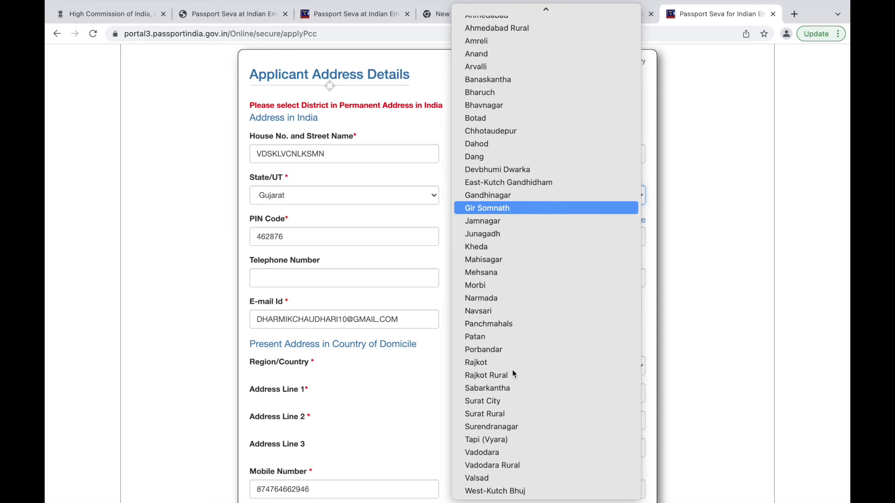
pyautogui.click(515, 196)
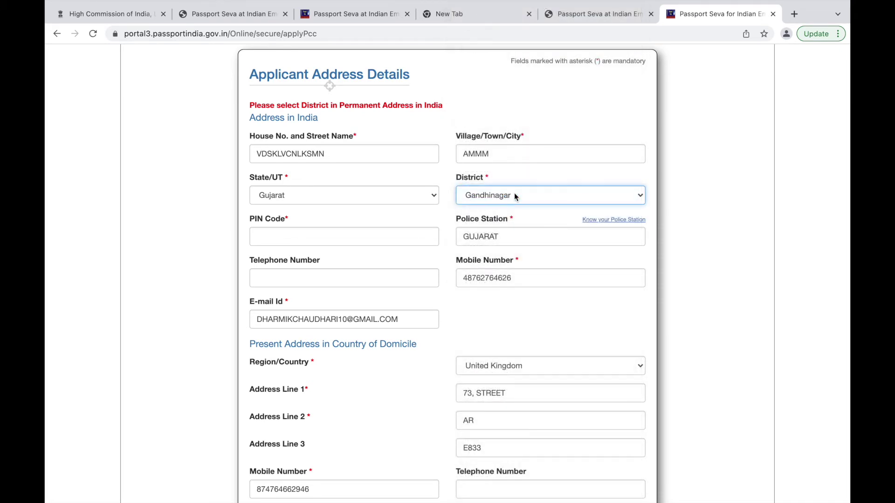
pyautogui.scroll(-3, 521, 309)
# Choose PIN code 382009 and police station ADALAJ, then continue to Other Details.
pyautogui.click(353, 167)
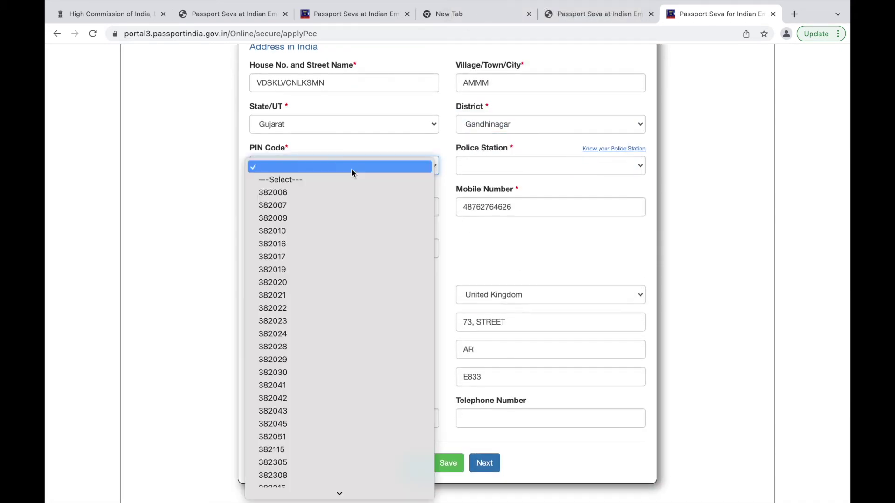
pyautogui.scroll(-3, 351, 177)
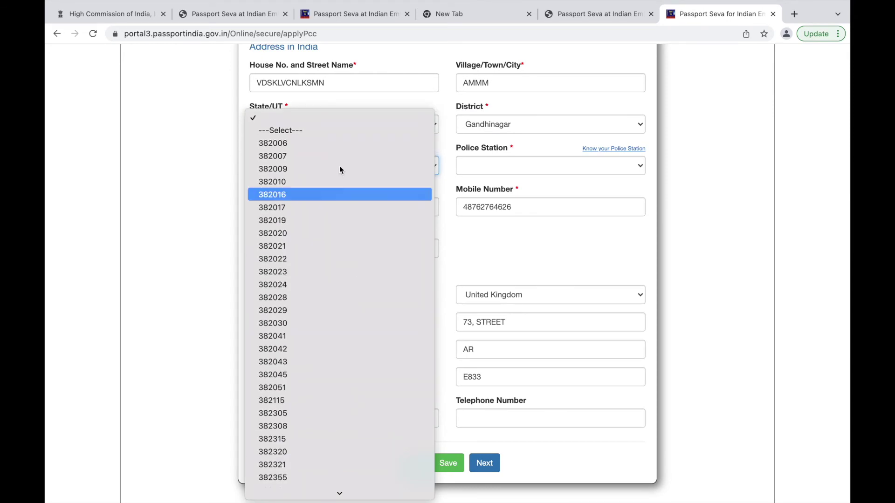
pyautogui.scroll(-5, 325, 261)
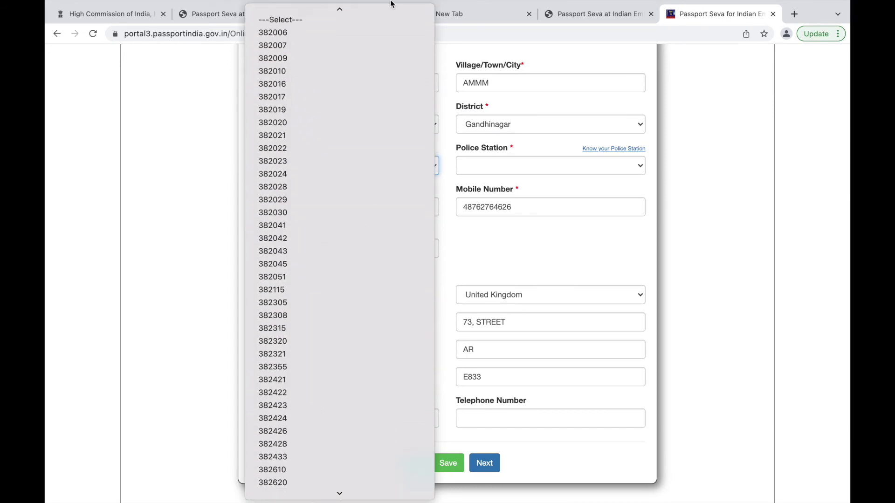
pyautogui.scroll(2, 363, 467)
pyautogui.click(381, 35)
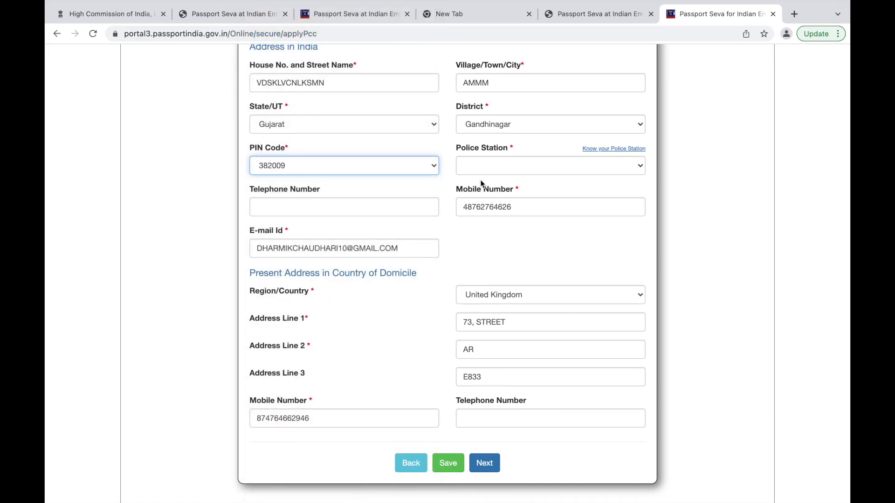
pyautogui.click(508, 165)
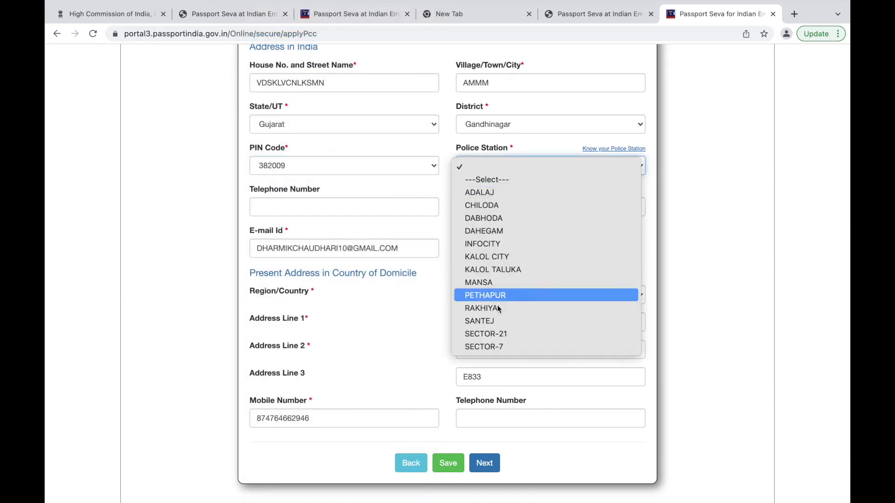
pyautogui.click(487, 193)
pyautogui.scroll(-2, 426, 284)
pyautogui.scroll(-2, 419, 256)
pyautogui.click(485, 372)
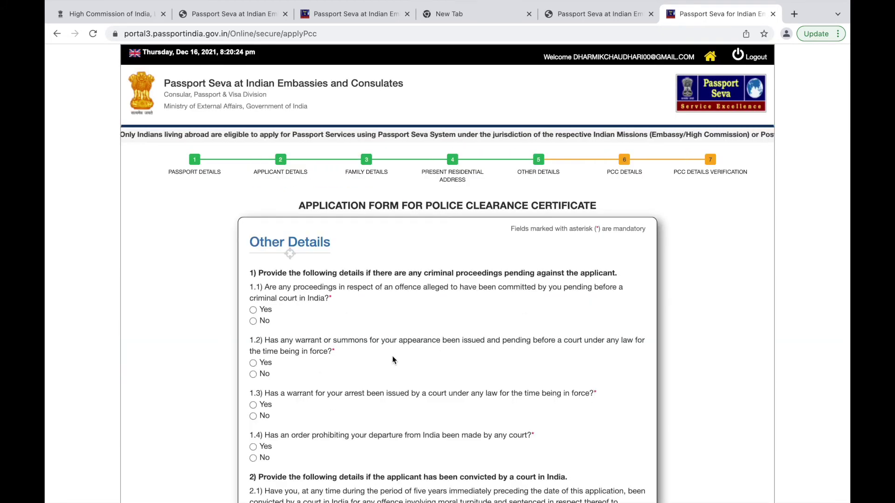
# Answer No to question 1.2 on pending criminal proceedings.
pyautogui.scroll(-2, 409, 366)
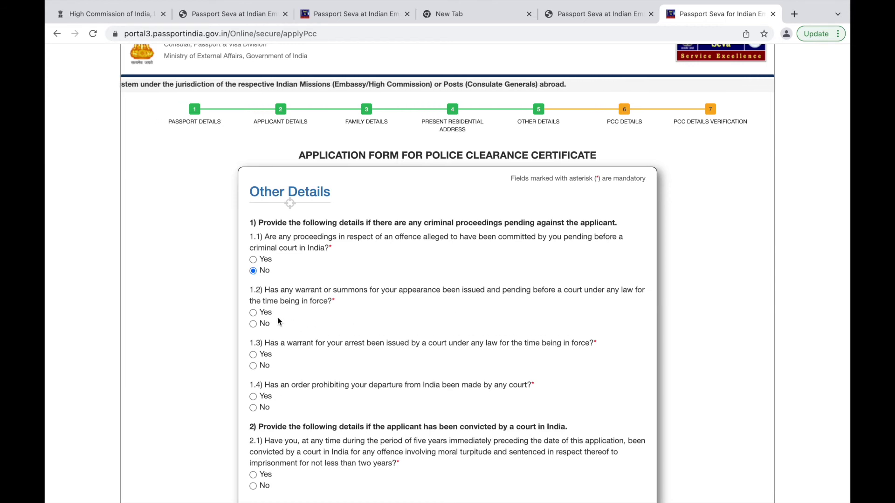
pyautogui.click(254, 325)
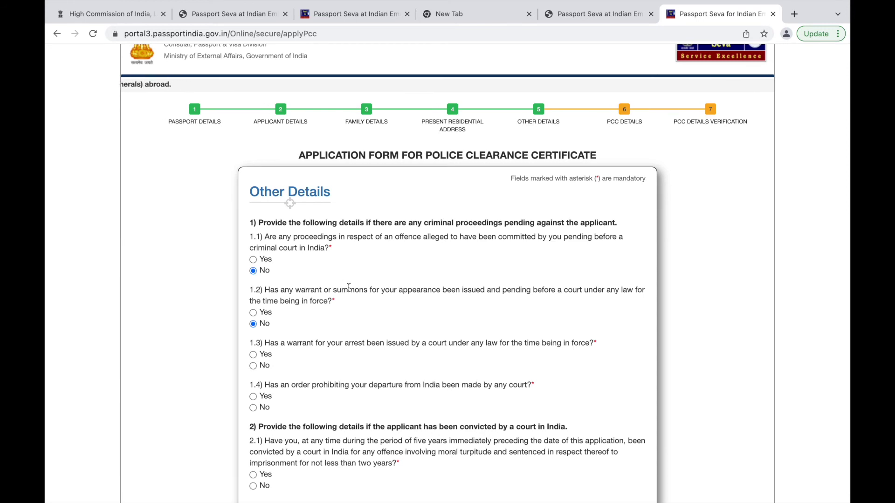
pyautogui.scroll(-2, 349, 289)
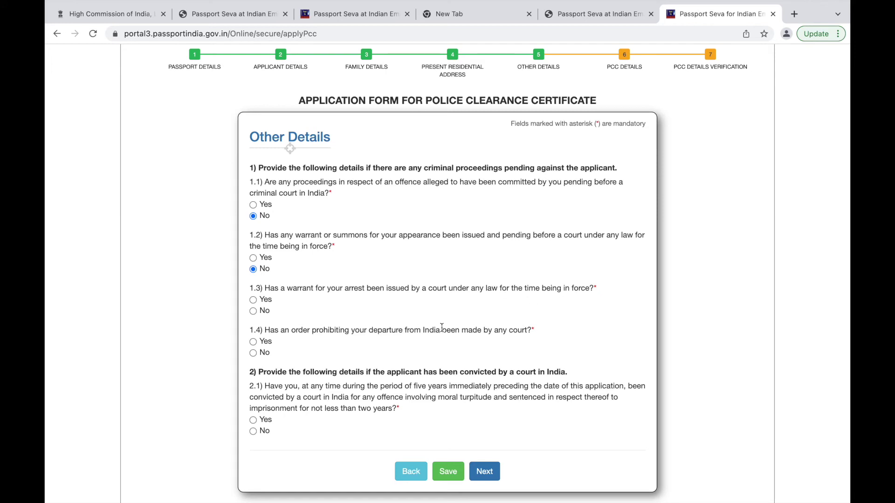
pyautogui.scroll(-2, 314, 319)
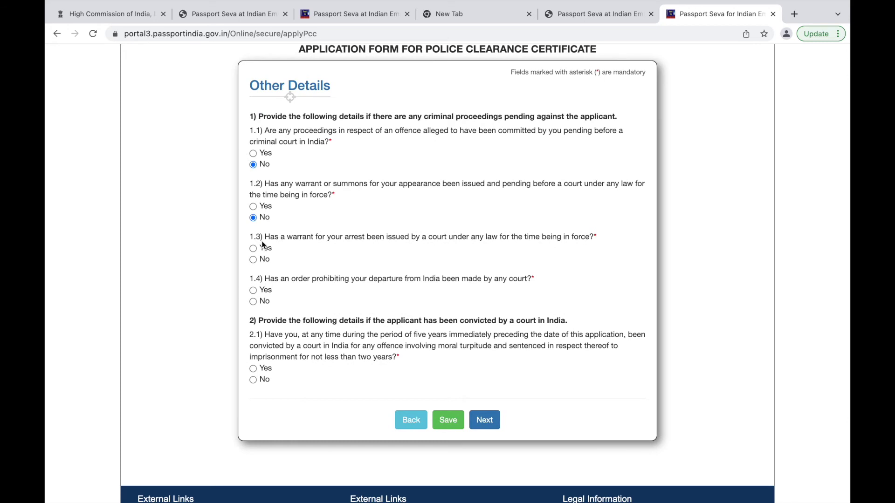
# Answer No to questions 1.3 and 2.1 and continue to PCC Details Verification.
pyautogui.click(253, 259)
pyautogui.scroll(-1, 288, 302)
pyautogui.scroll(2, 288, 302)
pyautogui.scroll(-2, 289, 301)
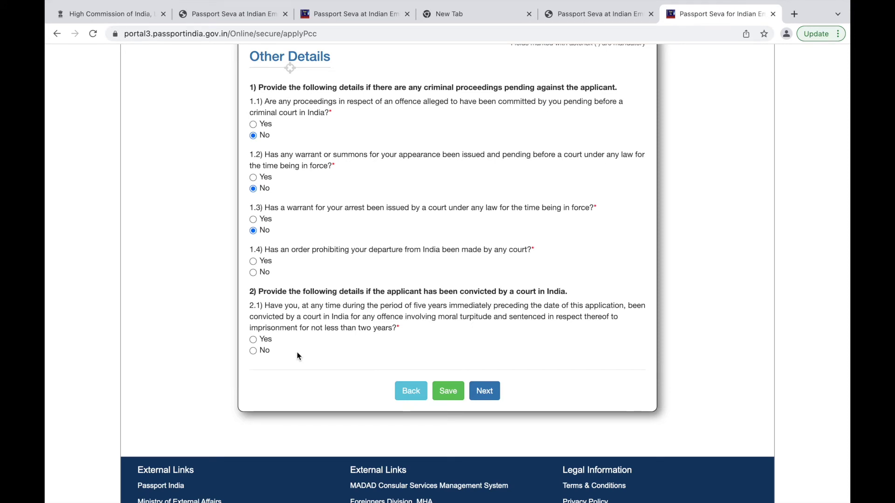
pyautogui.click(253, 350)
pyautogui.click(485, 391)
pyautogui.scroll(-3, 547, 289)
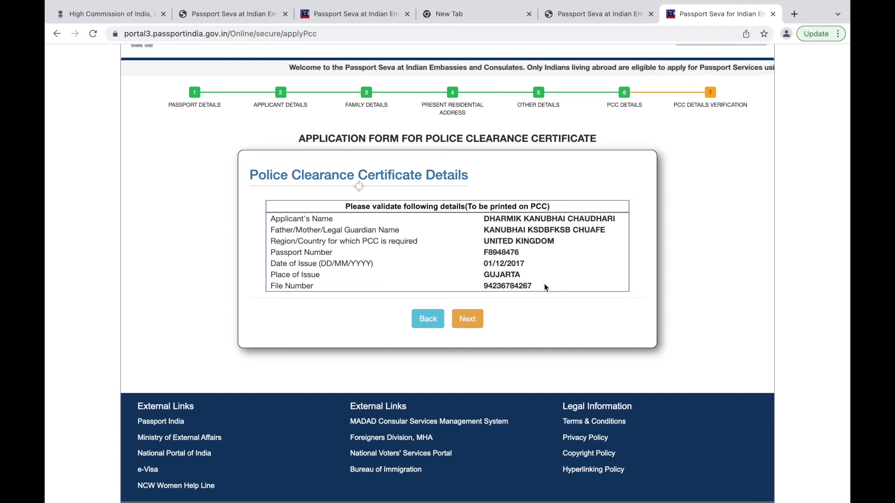
pyautogui.click(468, 319)
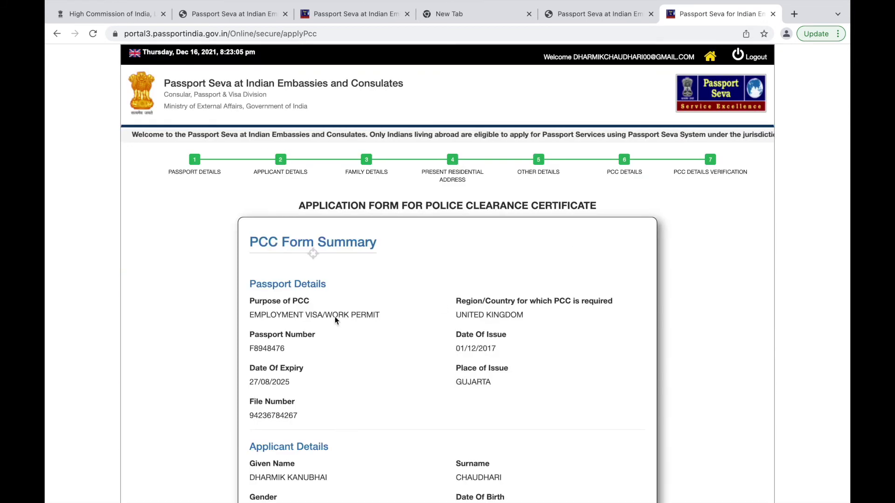
pyautogui.scroll(-3, 429, 331)
pyautogui.scroll(-2, 430, 335)
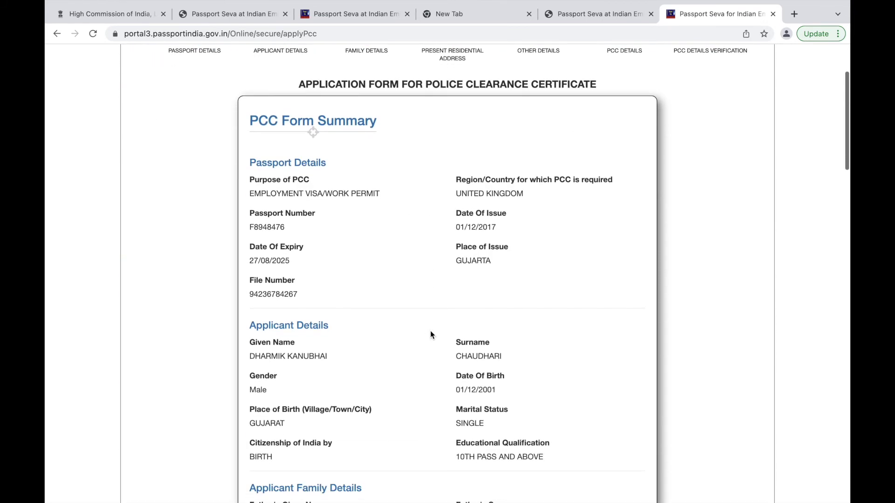
pyautogui.scroll(-6, 385, 348)
pyautogui.scroll(6, 385, 349)
pyautogui.scroll(-8, 385, 349)
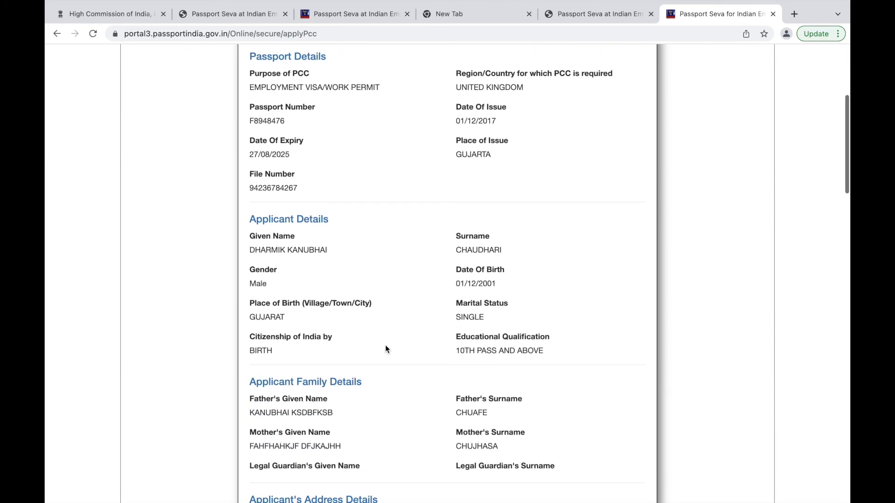
pyautogui.scroll(-4, 385, 348)
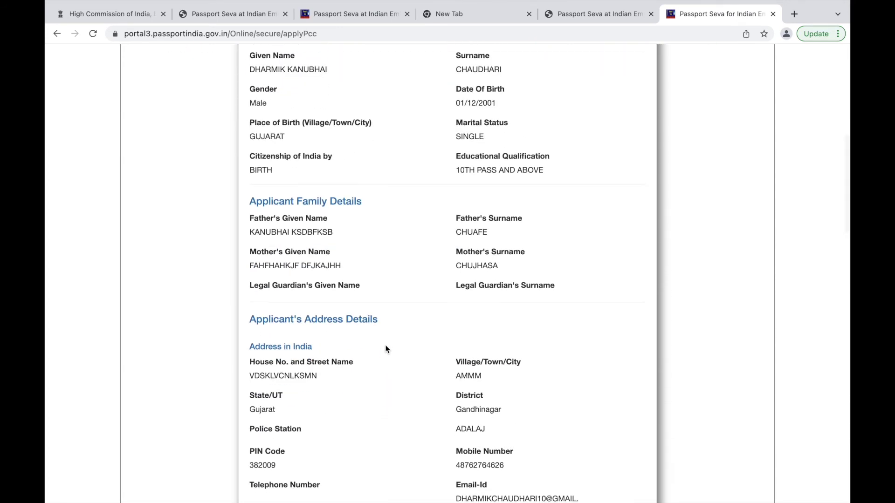
pyautogui.scroll(-12, 385, 349)
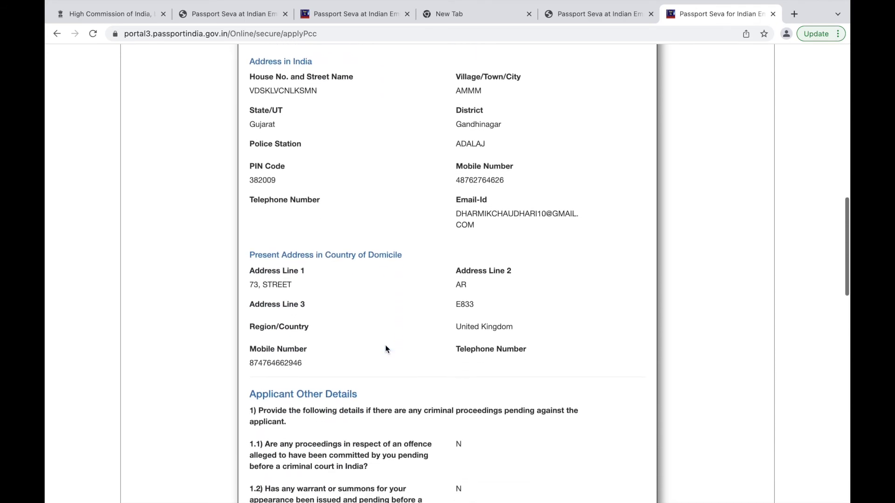
pyautogui.scroll(-12, 385, 349)
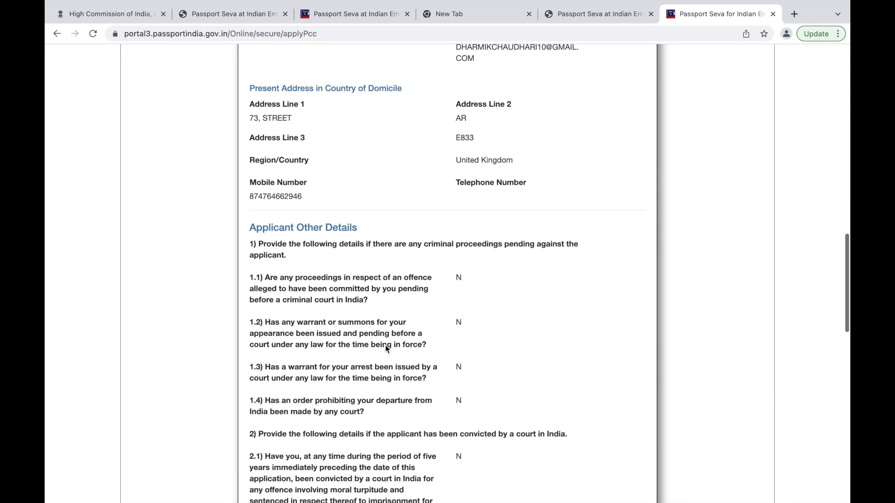
pyautogui.scroll(-17, 385, 348)
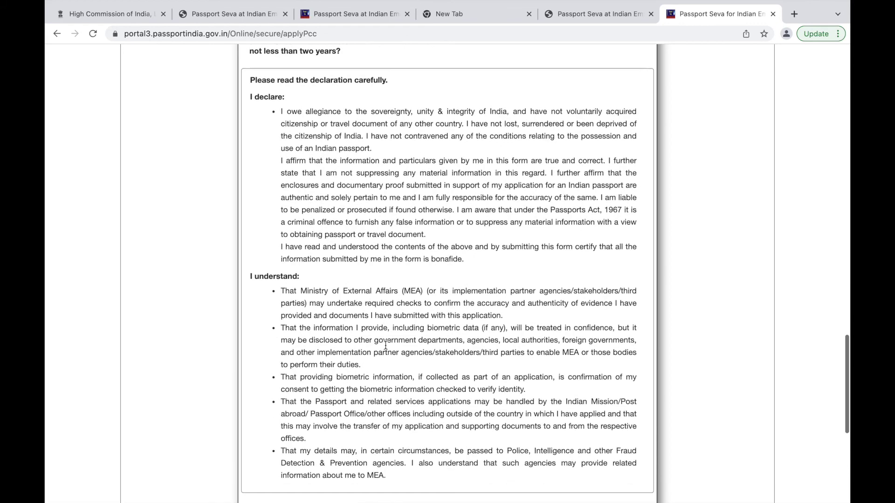
pyautogui.scroll(20, 385, 345)
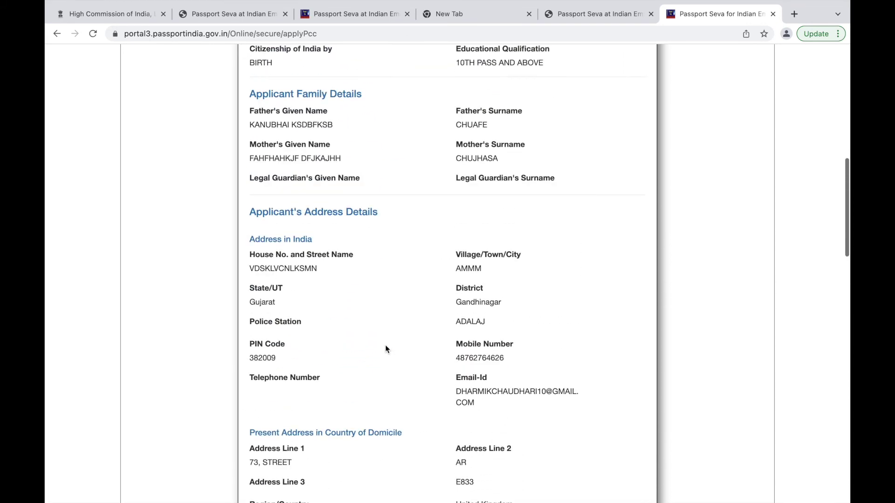
pyautogui.scroll(16, 385, 349)
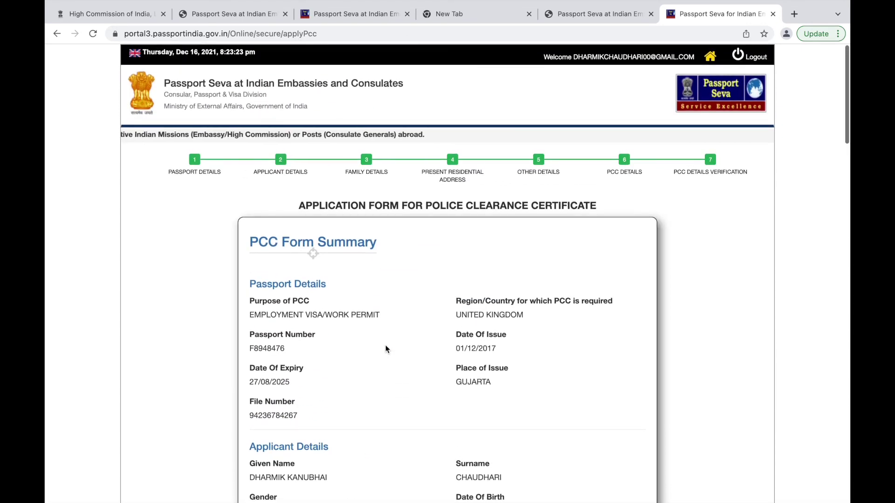
pyautogui.scroll(-1, 386, 348)
pyautogui.scroll(-1, 385, 348)
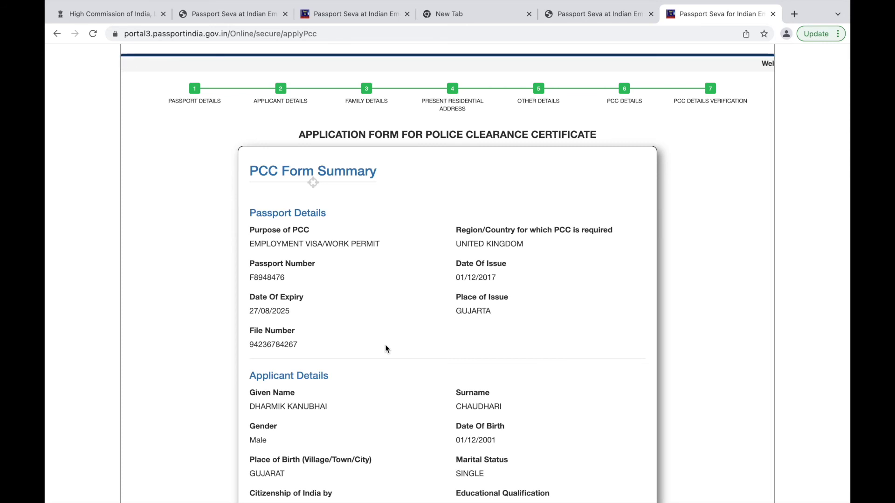
pyautogui.scroll(-8, 386, 346)
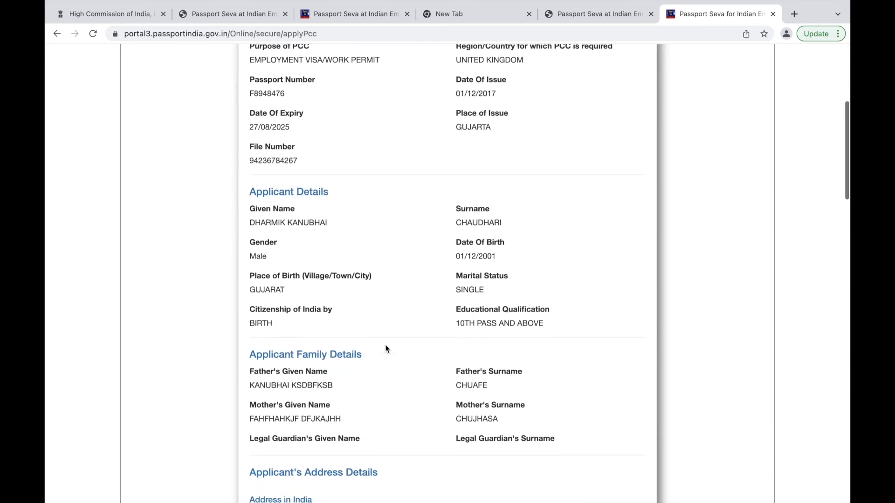
pyautogui.scroll(-1, 385, 323)
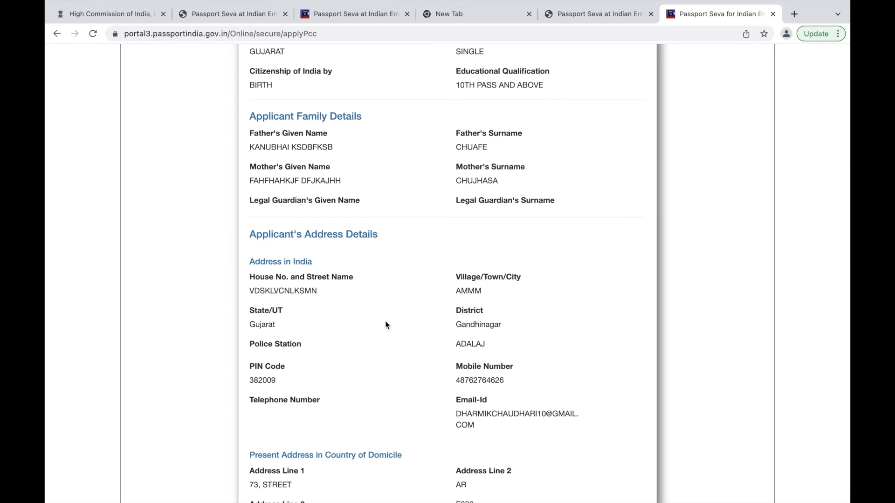
pyautogui.scroll(-5, 385, 325)
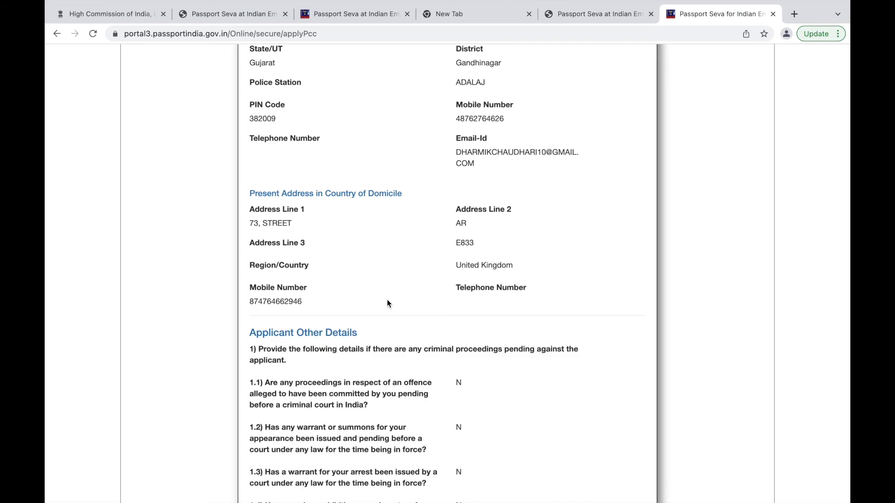
pyautogui.scroll(-13, 386, 304)
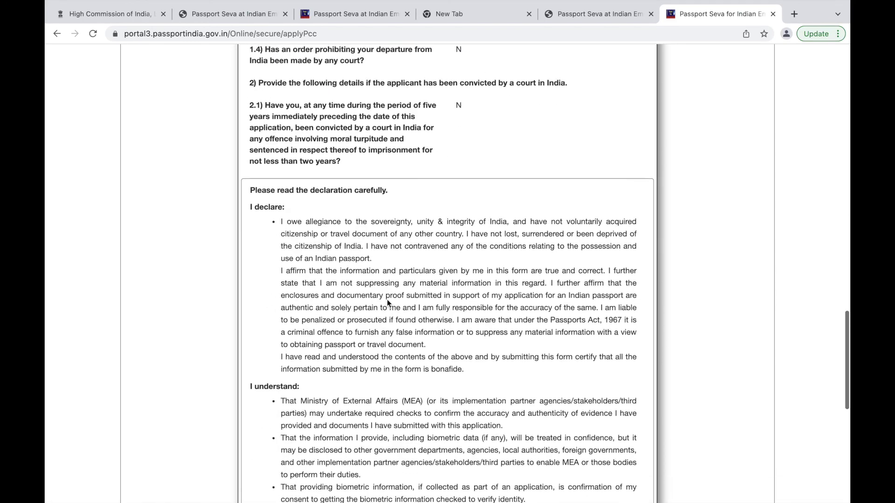
pyautogui.scroll(-4, 387, 299)
pyautogui.scroll(7, 386, 299)
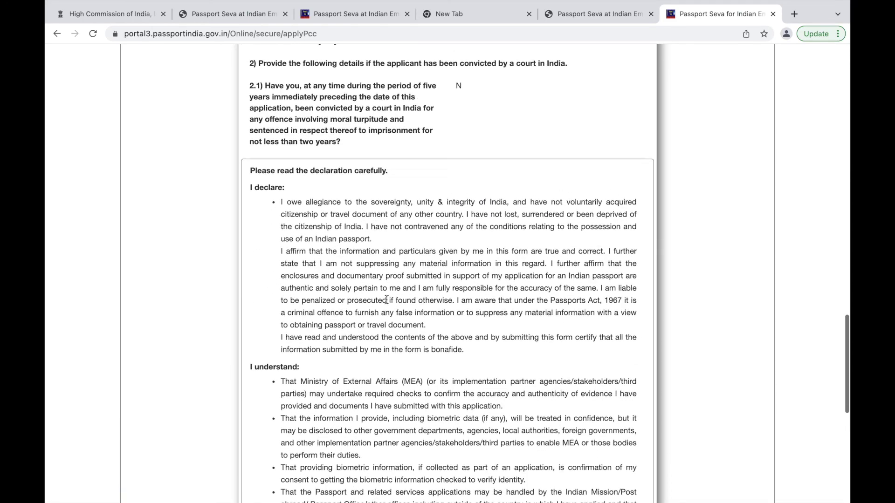
pyautogui.scroll(-5, 387, 299)
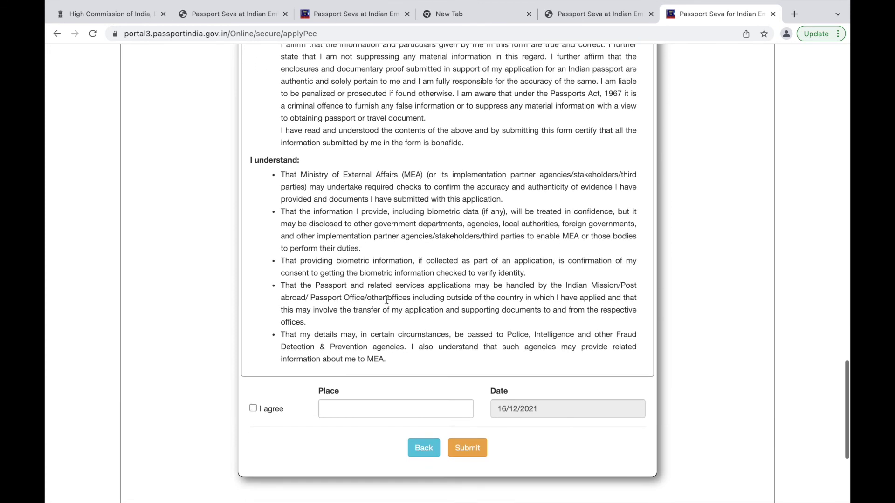
# Tick 'I agree' on the declaration and enter LONDON as the place.
pyautogui.click(251, 384)
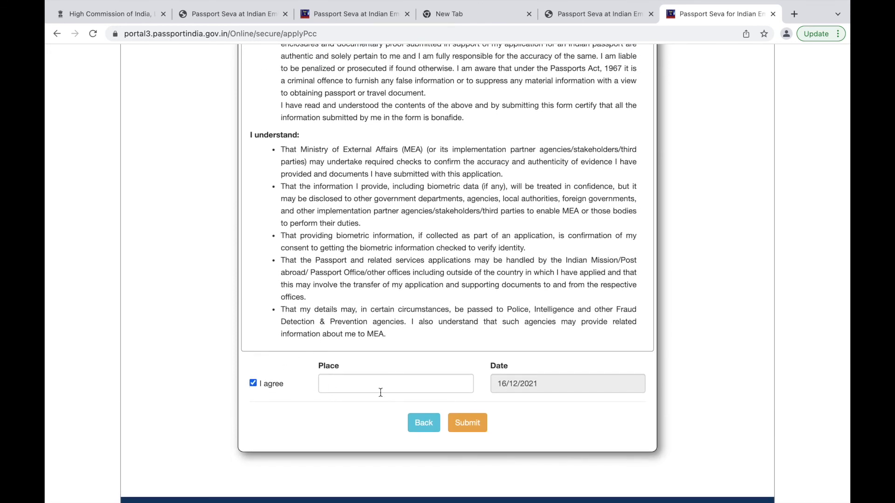
pyautogui.click(395, 384)
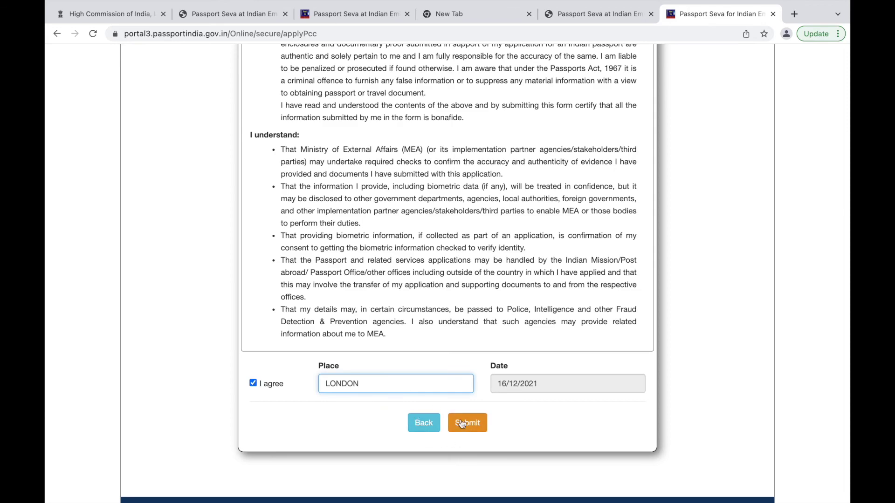
pyautogui.scroll(20, 463, 253)
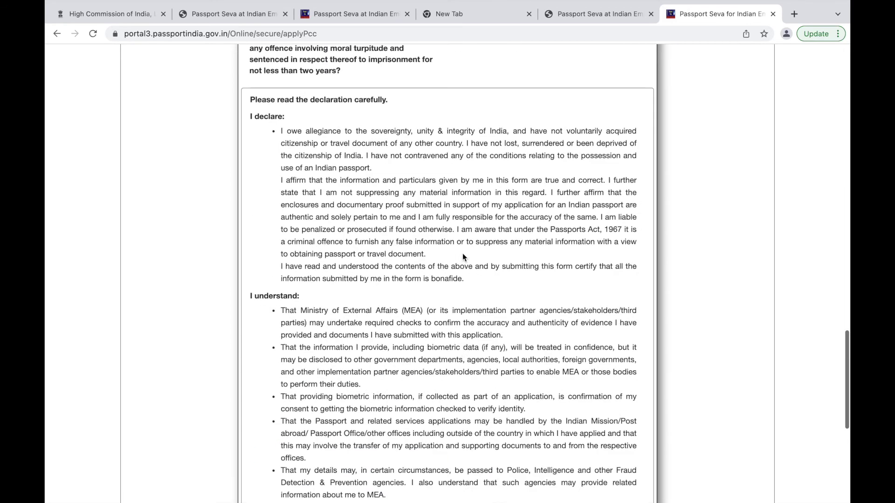
pyautogui.scroll(-18, 463, 253)
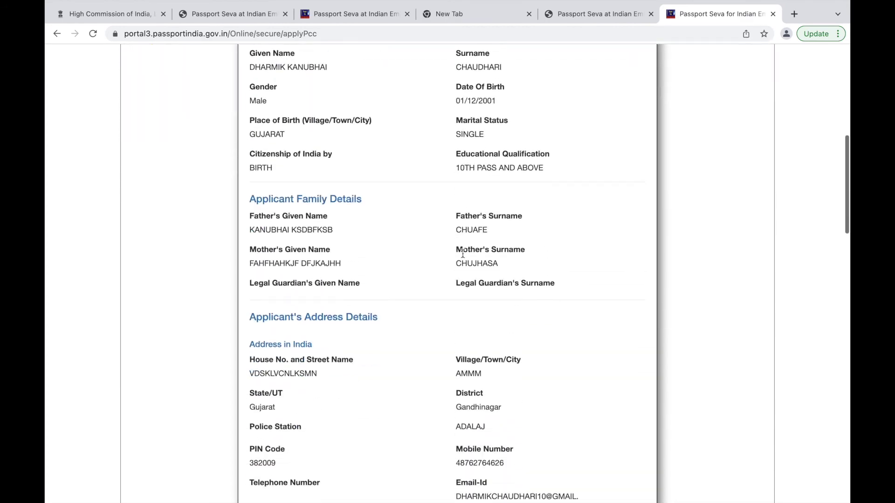
pyautogui.scroll(-6, 462, 253)
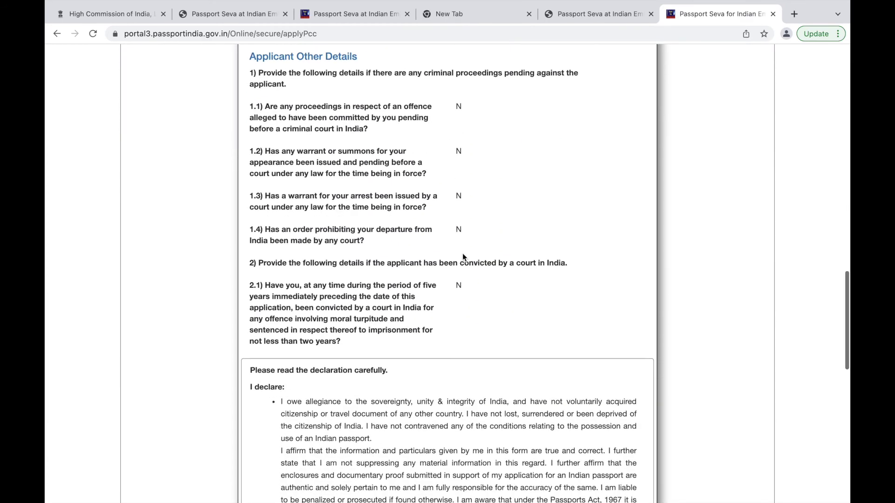
pyautogui.scroll(10, 462, 253)
pyautogui.scroll(8, 462, 255)
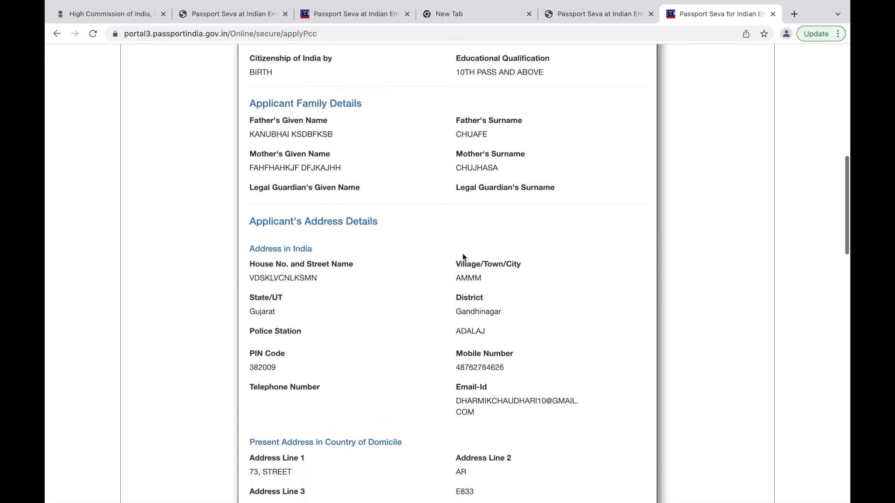
pyautogui.scroll(7, 463, 256)
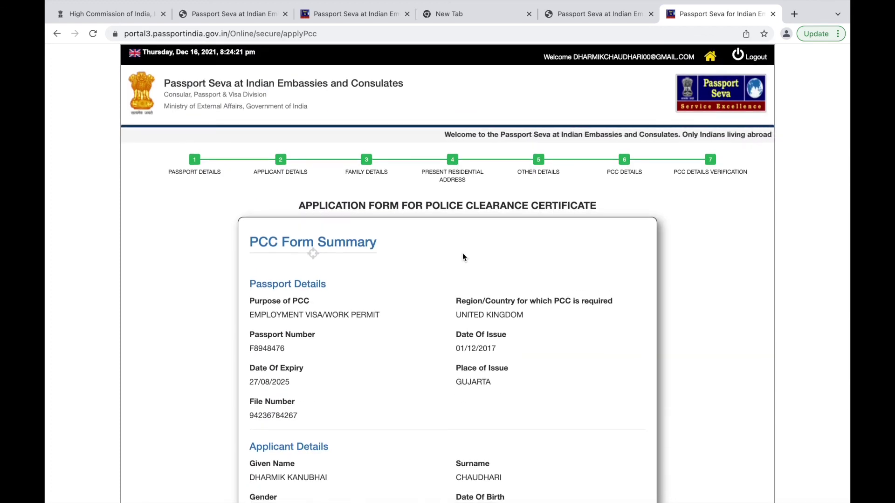
pyautogui.scroll(-3, 463, 256)
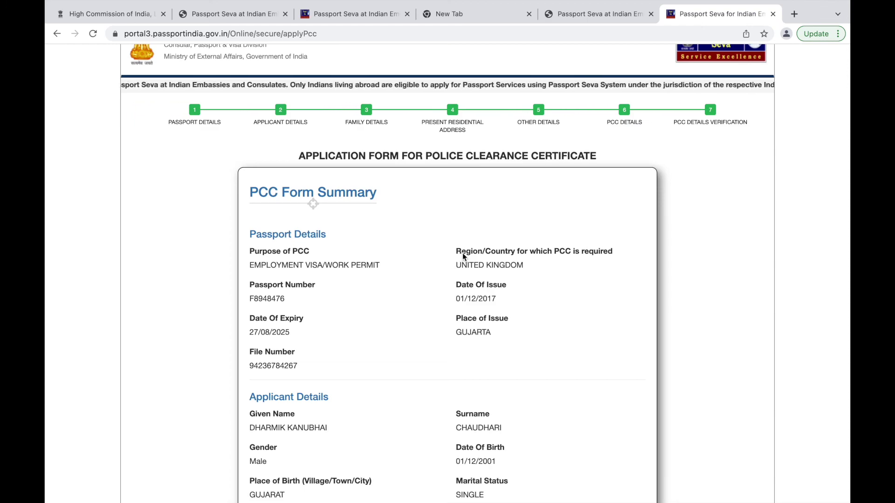
pyautogui.scroll(-15, 463, 255)
pyautogui.scroll(-10, 462, 253)
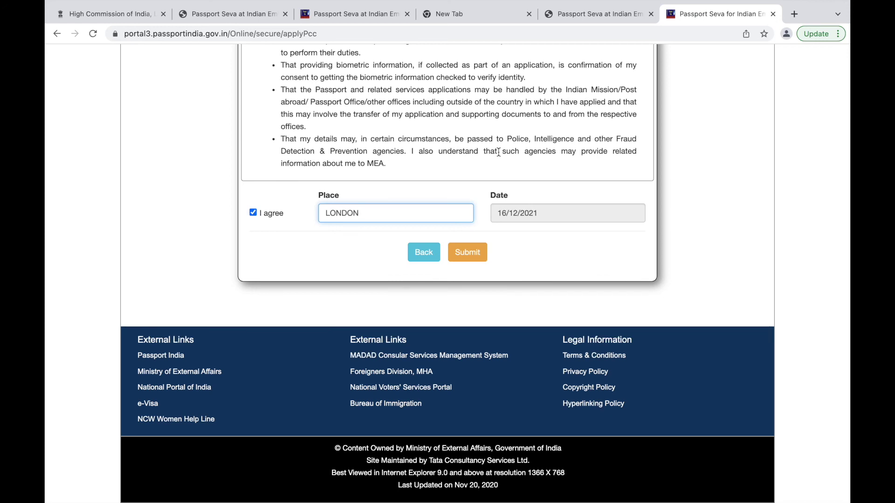
# Submit the police clearance application, then return to Applicant Home to find it in the applications table.
pyautogui.press('Return')
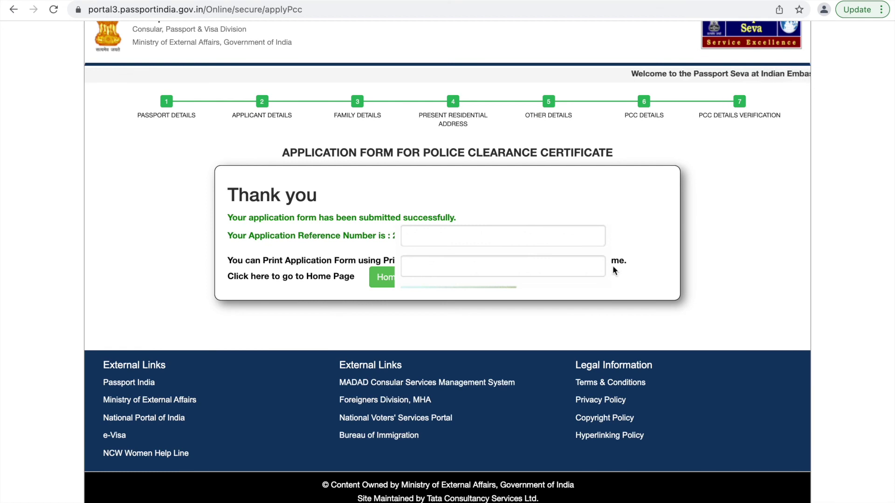
pyautogui.click(382, 277)
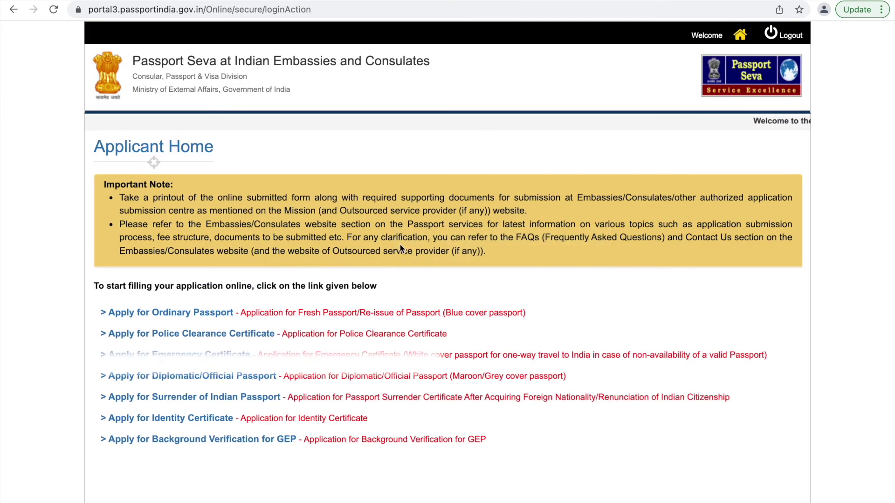
pyautogui.scroll(-4, 511, 248)
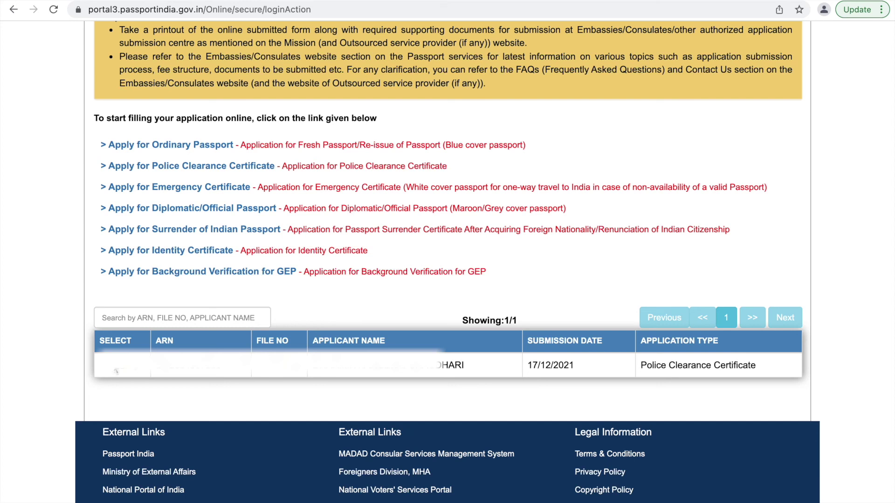
# Select the submitted Police Clearance Certificate application and open its printable application form.
pyautogui.click(132, 372)
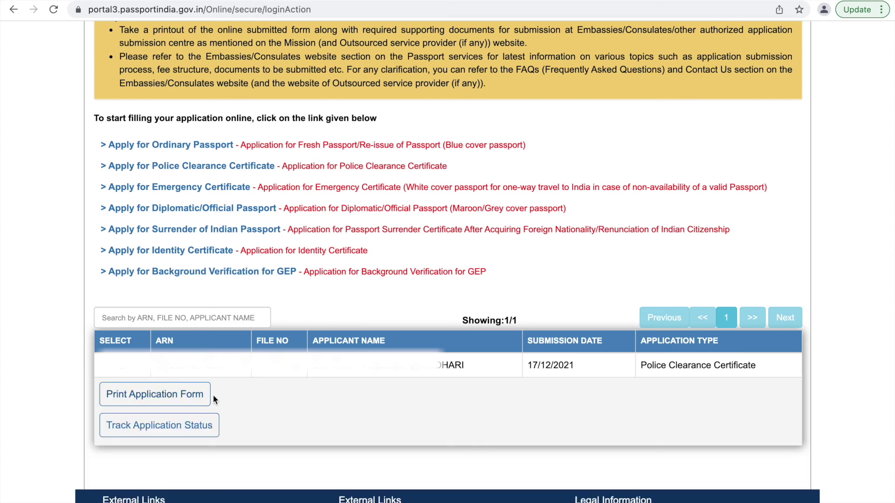
pyautogui.click(161, 401)
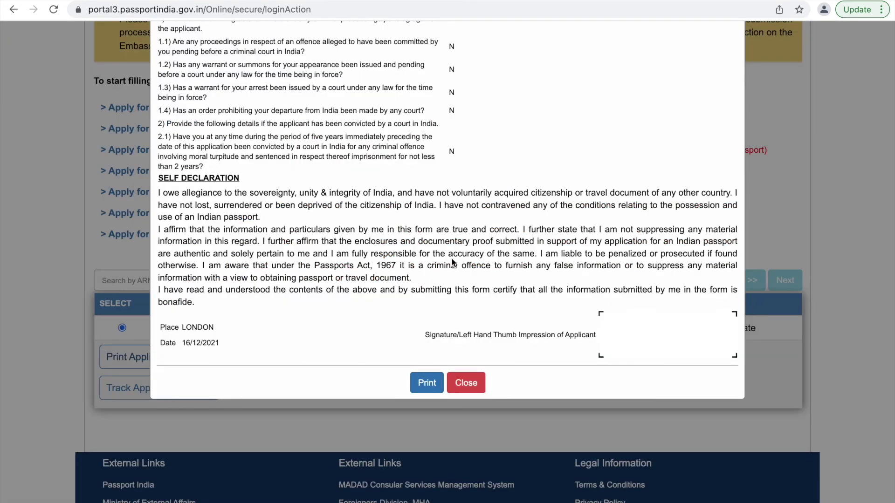
# Print the 2-page application form, bringing up Chrome's print dialog with Save as PDF.
pyautogui.click(427, 382)
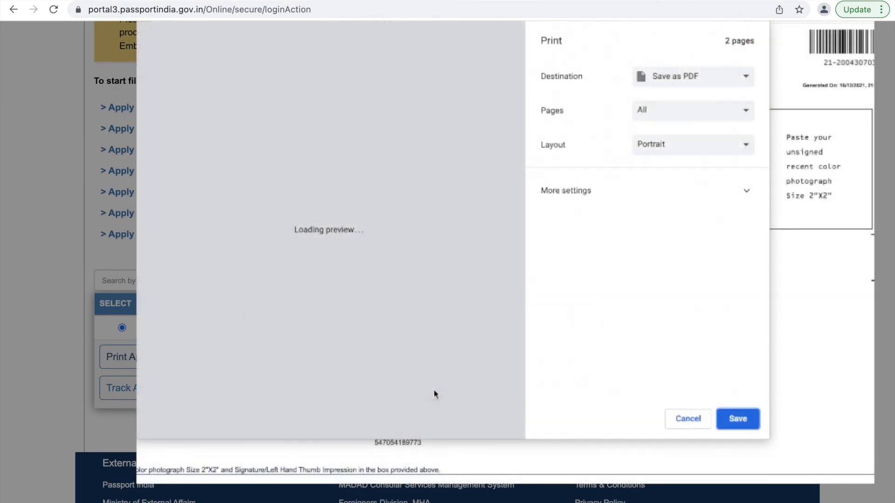